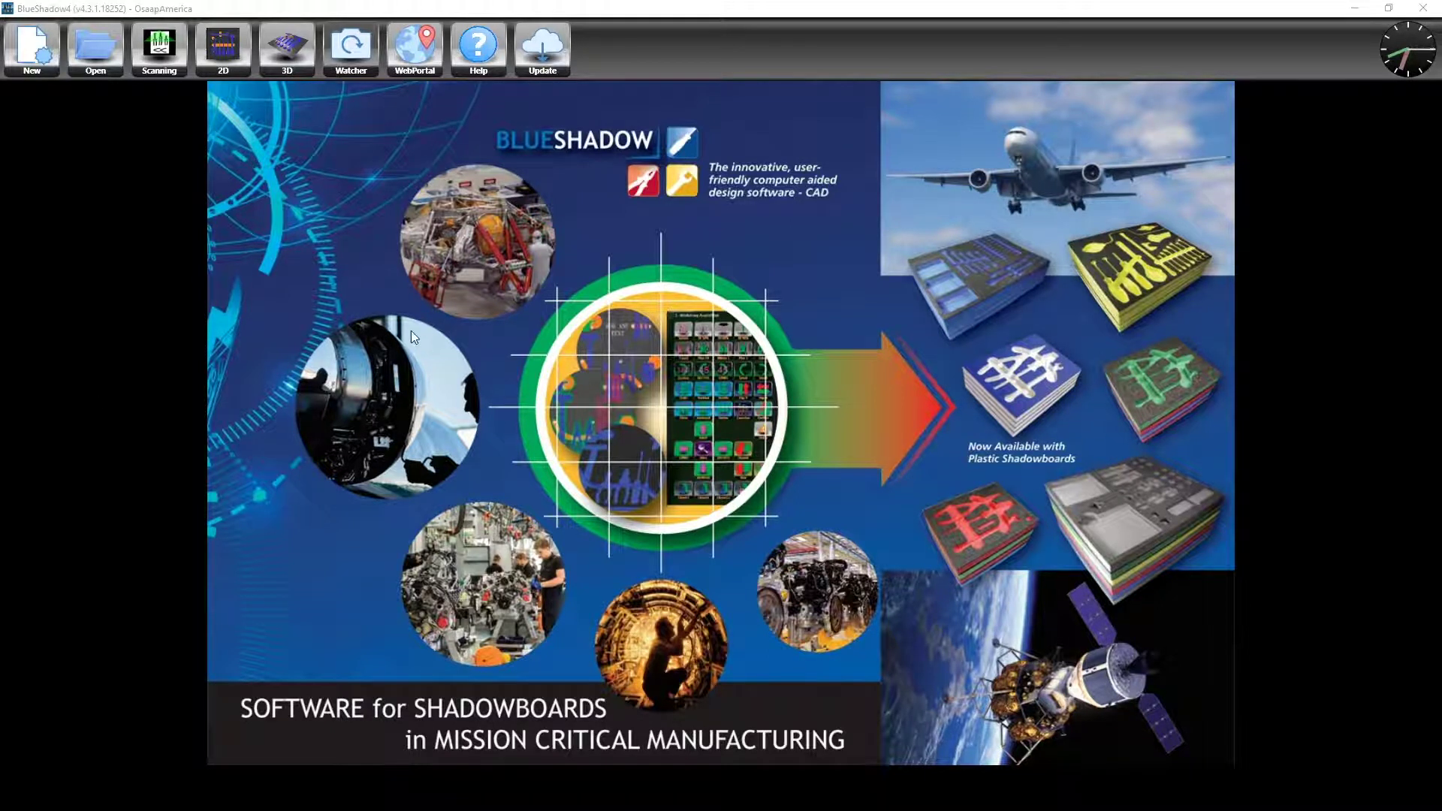
Step: Create a new 500 x 500 mm board in 30 mm red standard foam with a black top
left_click(23, 47)
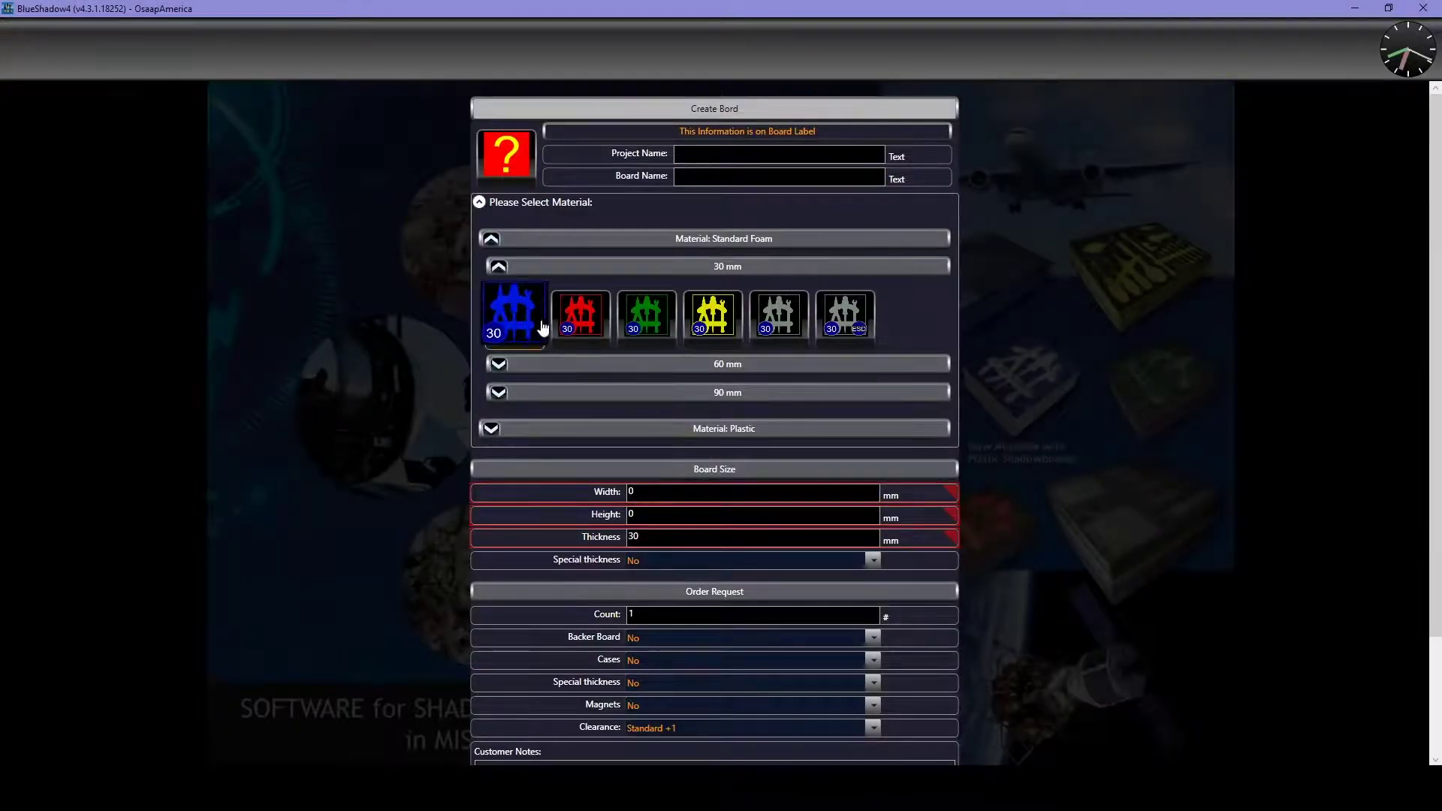
left_click(582, 315)
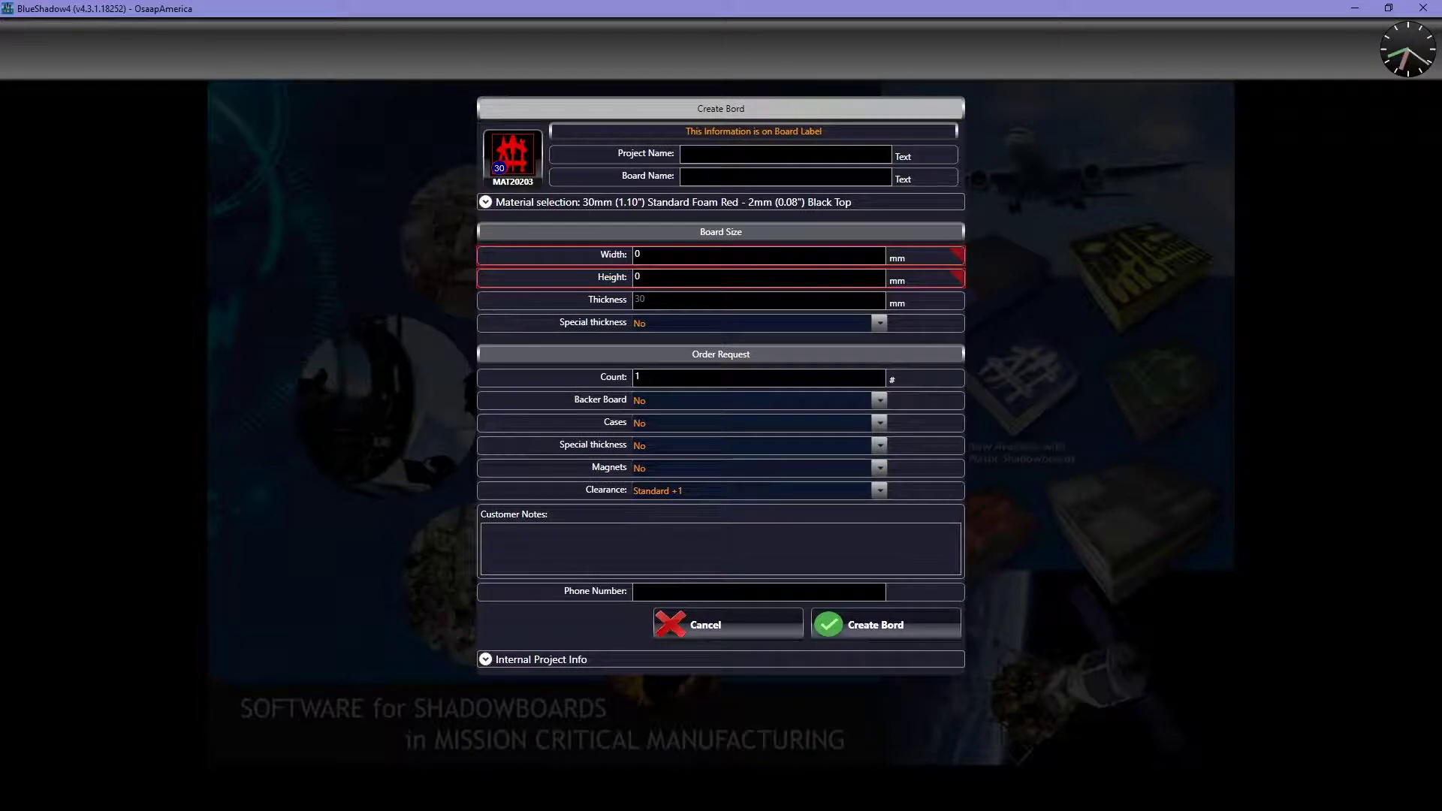
left_click(637, 254)
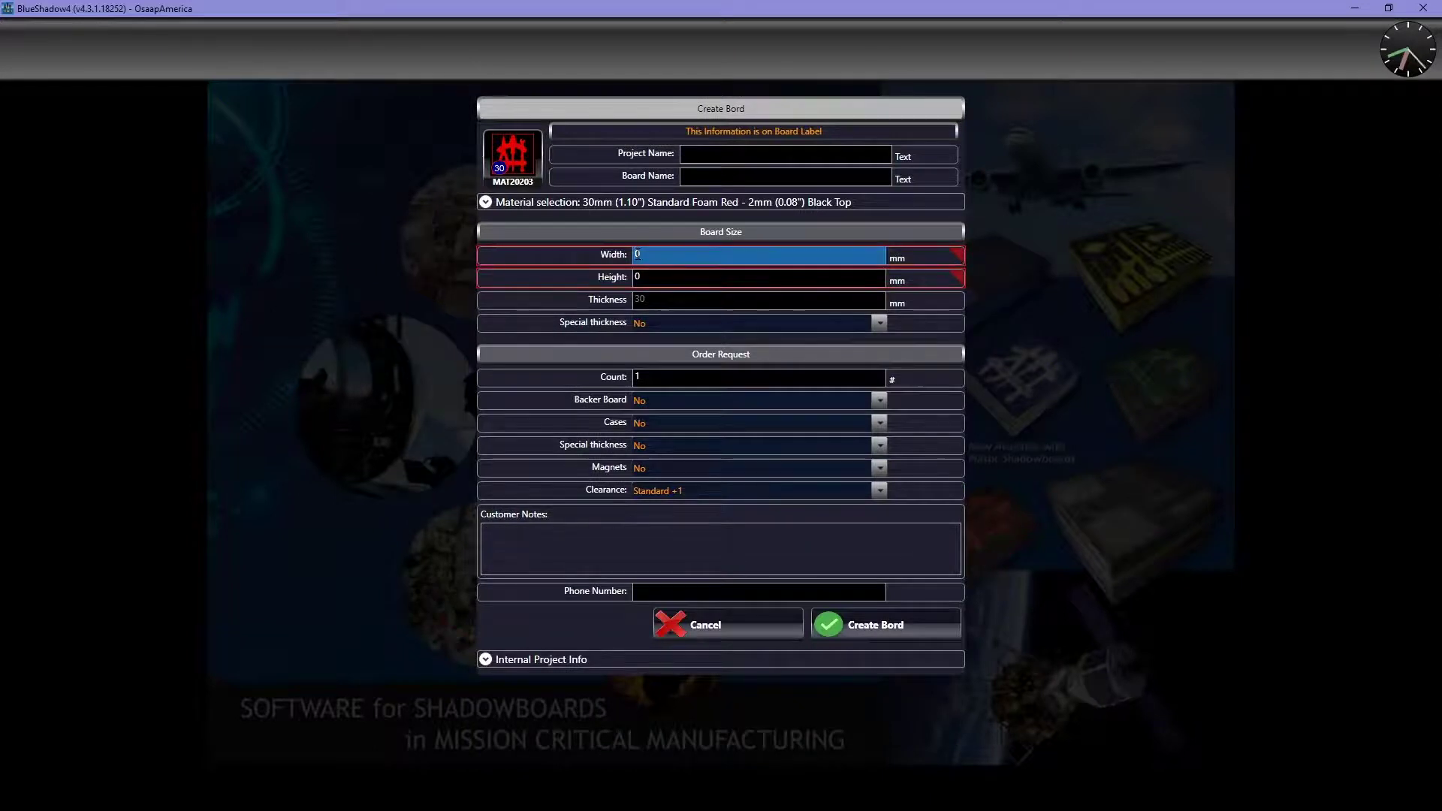
type("500")
left_click(641, 278)
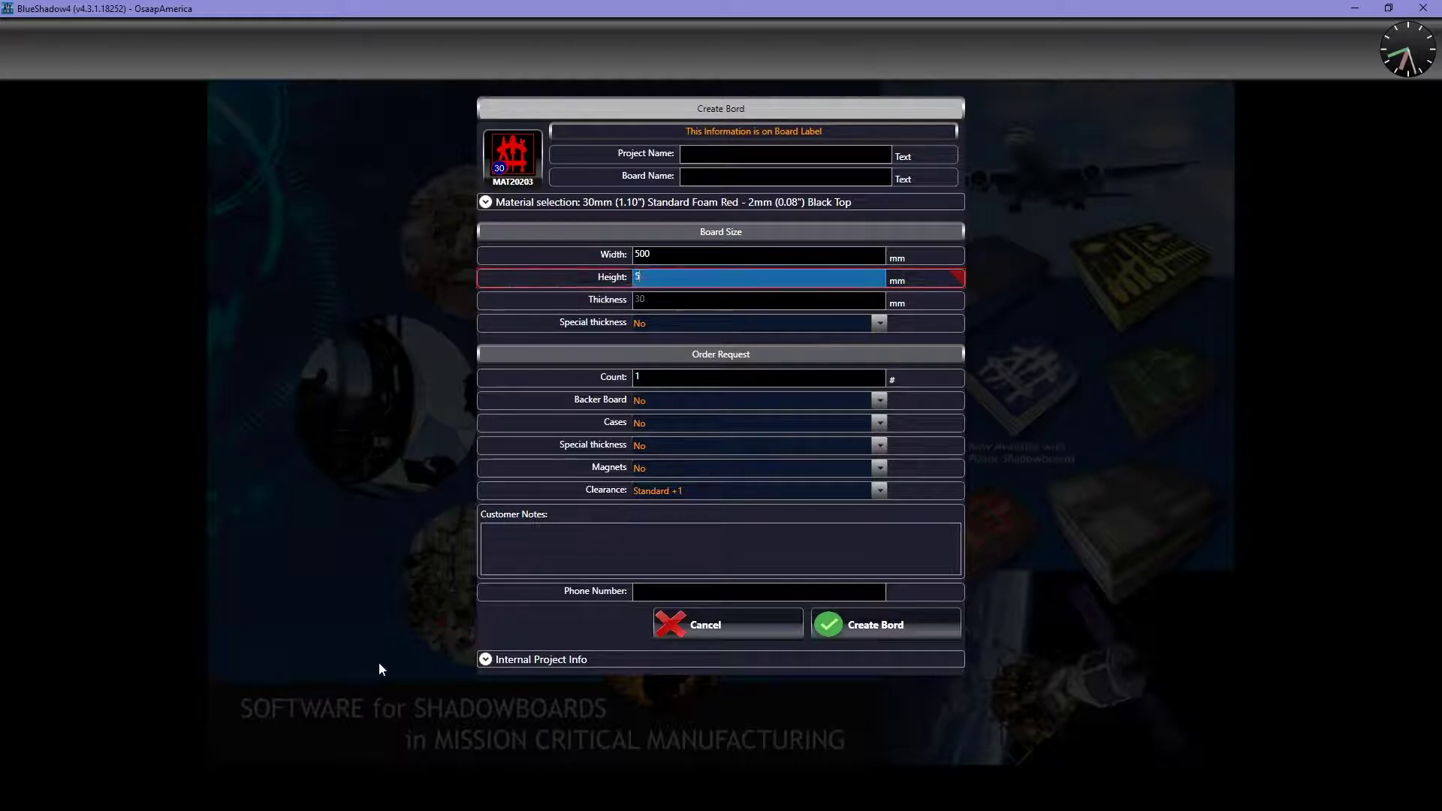
type("500")
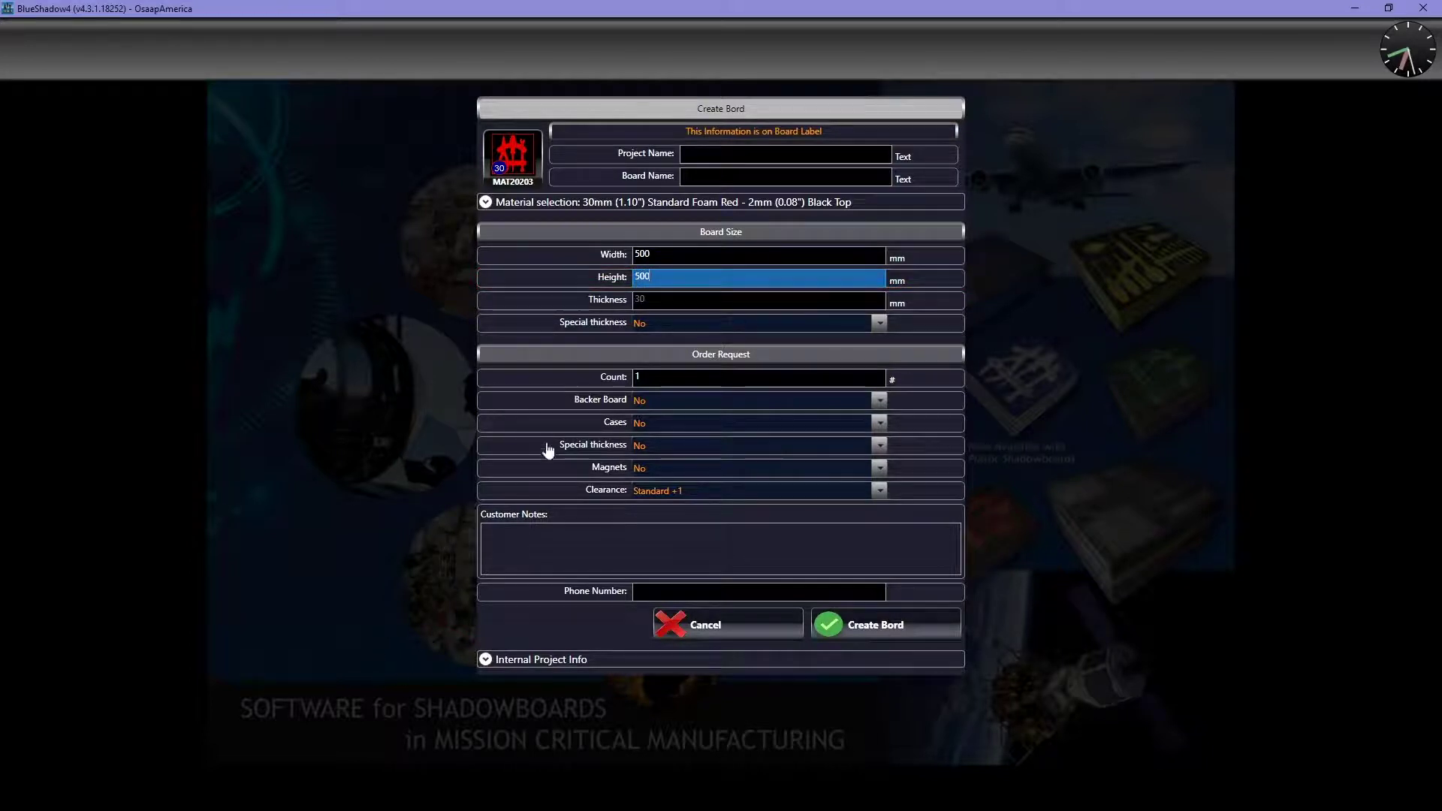
left_click(891, 624)
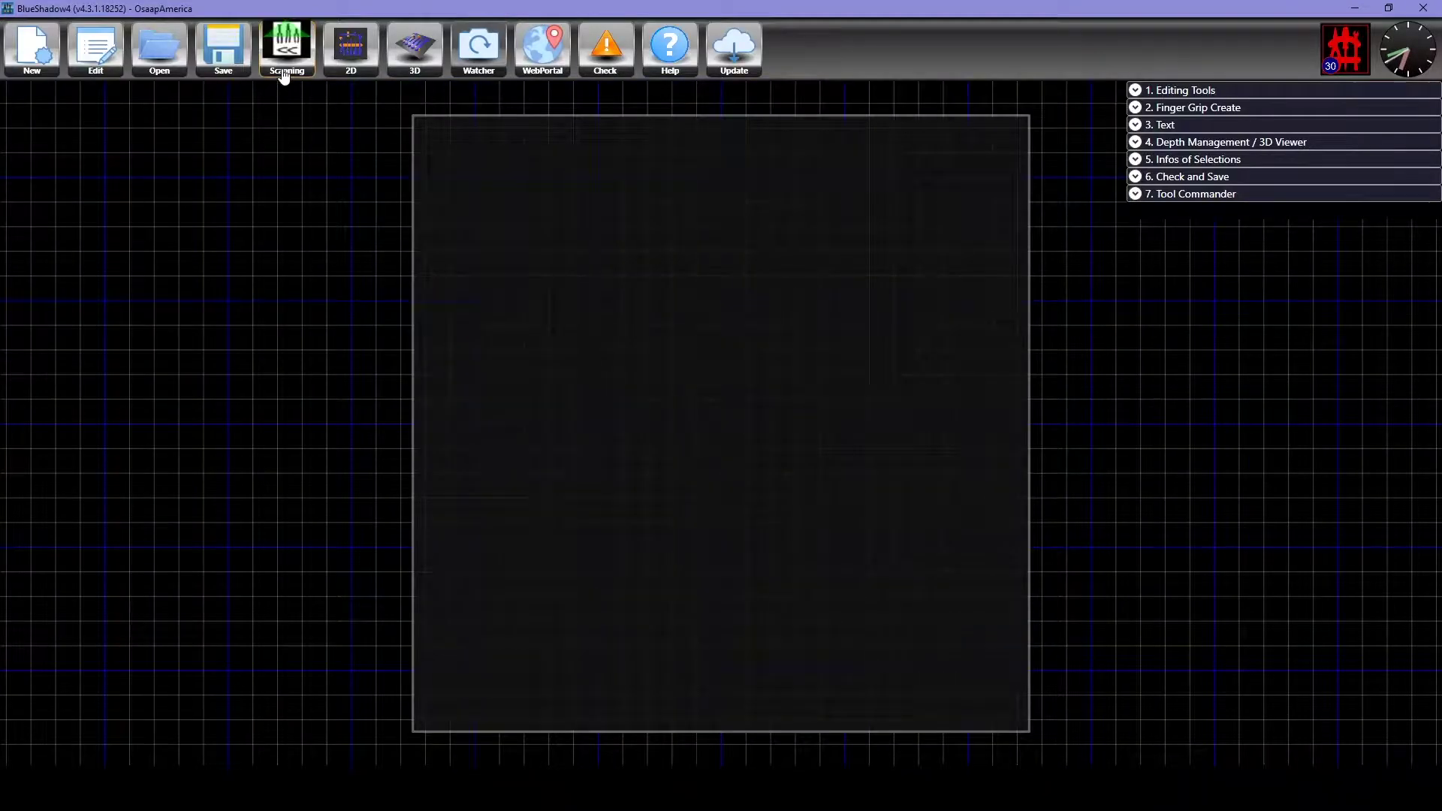
Step: Scan the photo "thumbnail_OSAAP Download image" and insert the detected tool outlines into the board layout
left_click(284, 69)
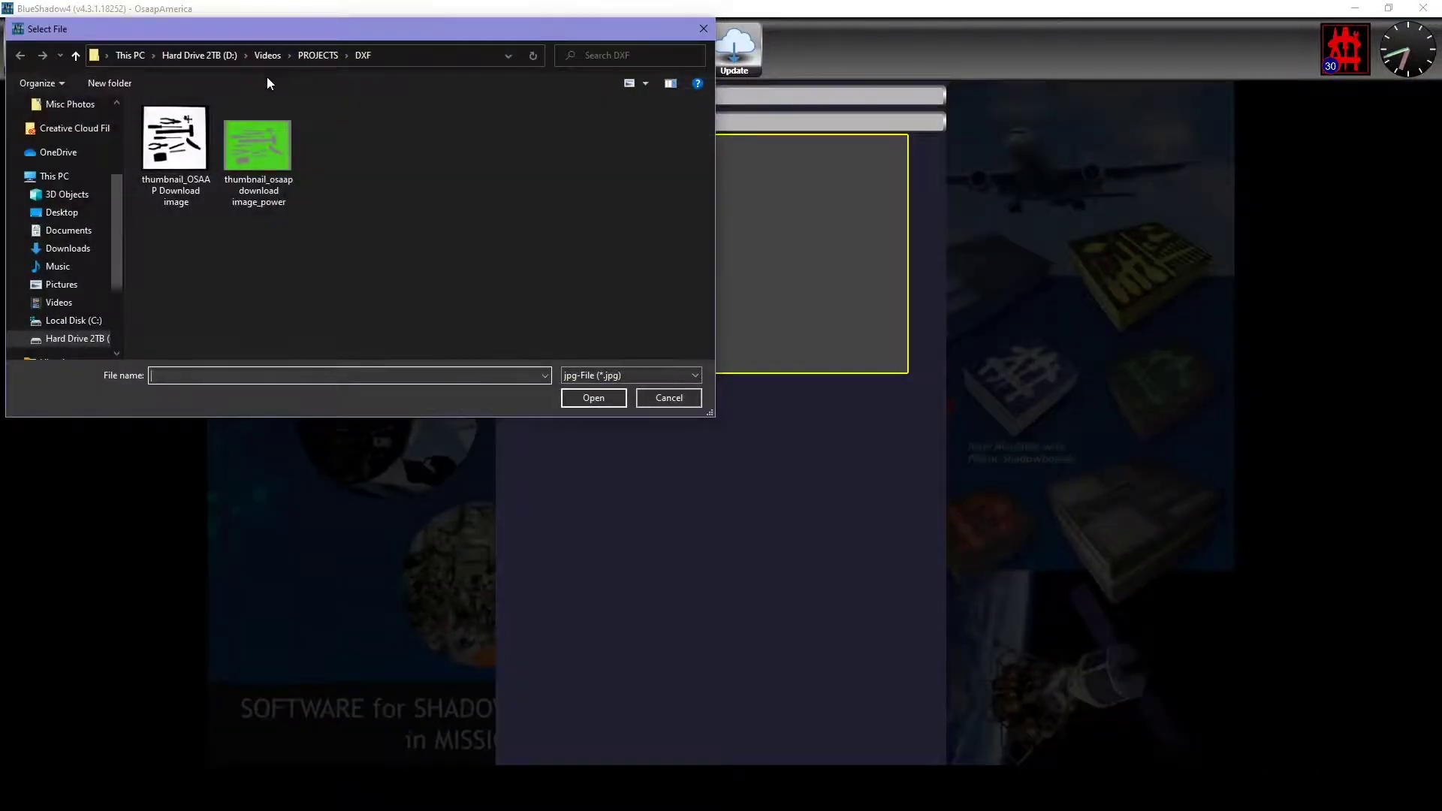
left_click(179, 162)
left_click(580, 391)
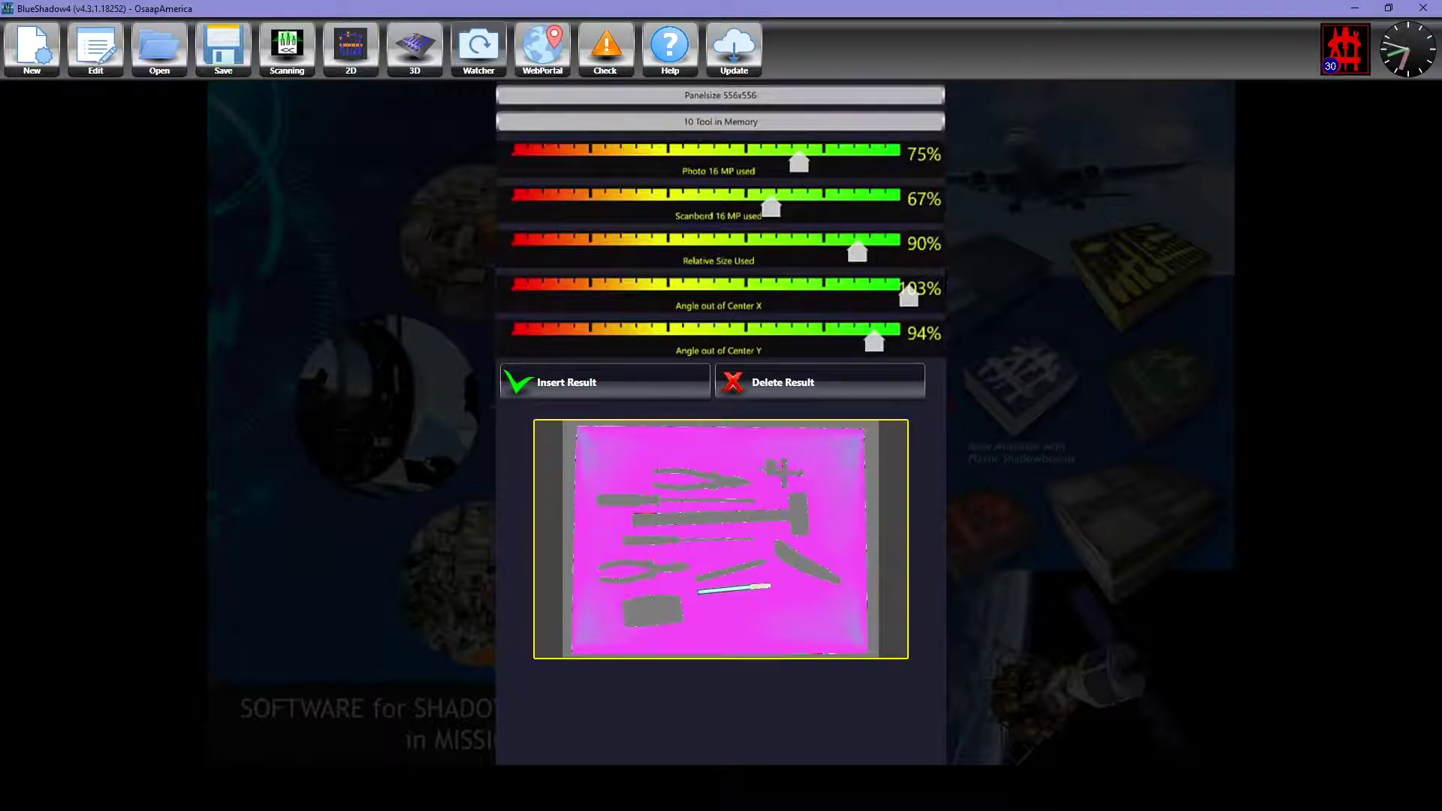
left_click(642, 390)
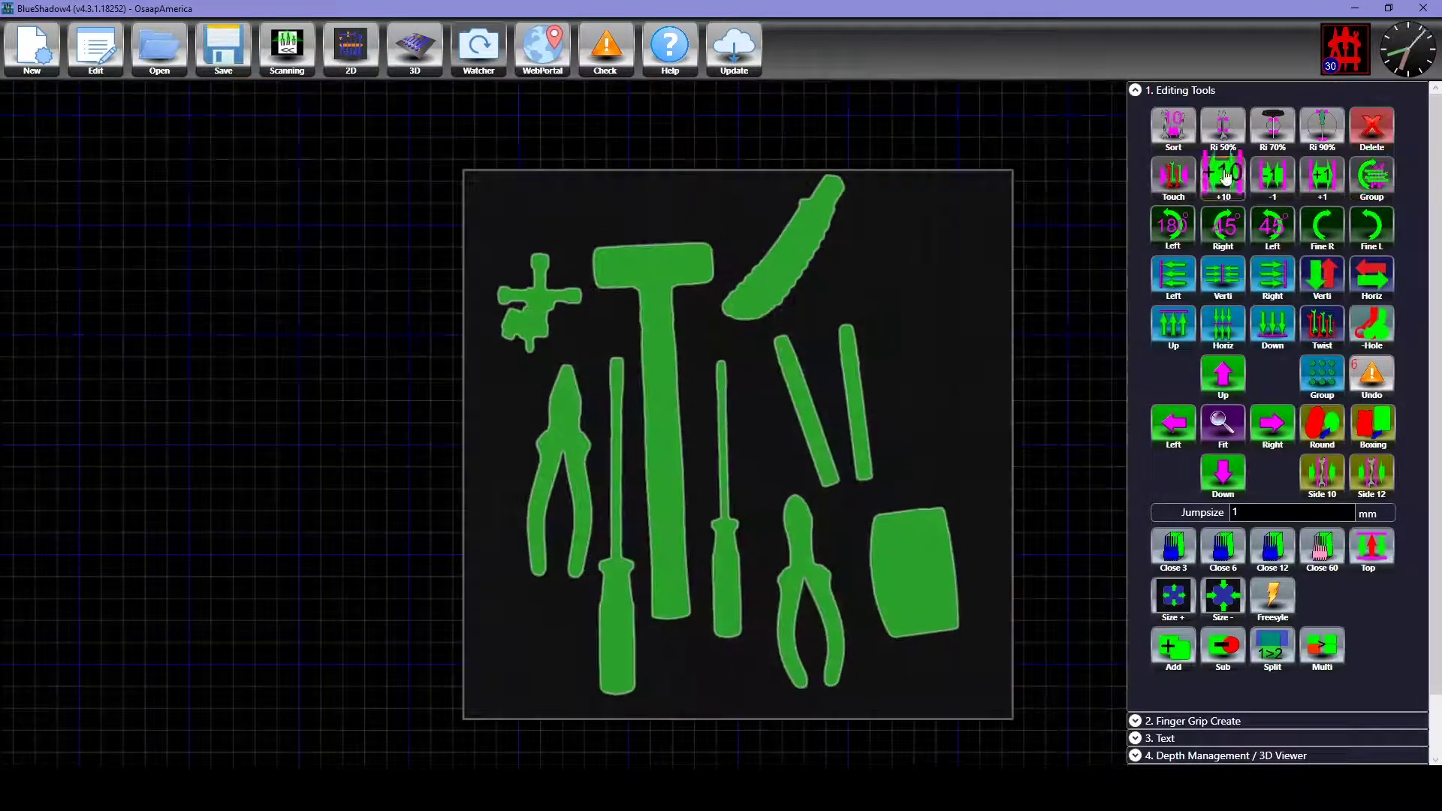
Step: Sort the tool outlines upright and arrange them in two rows within the board, with the four small items in the upper row
left_click(1225, 176)
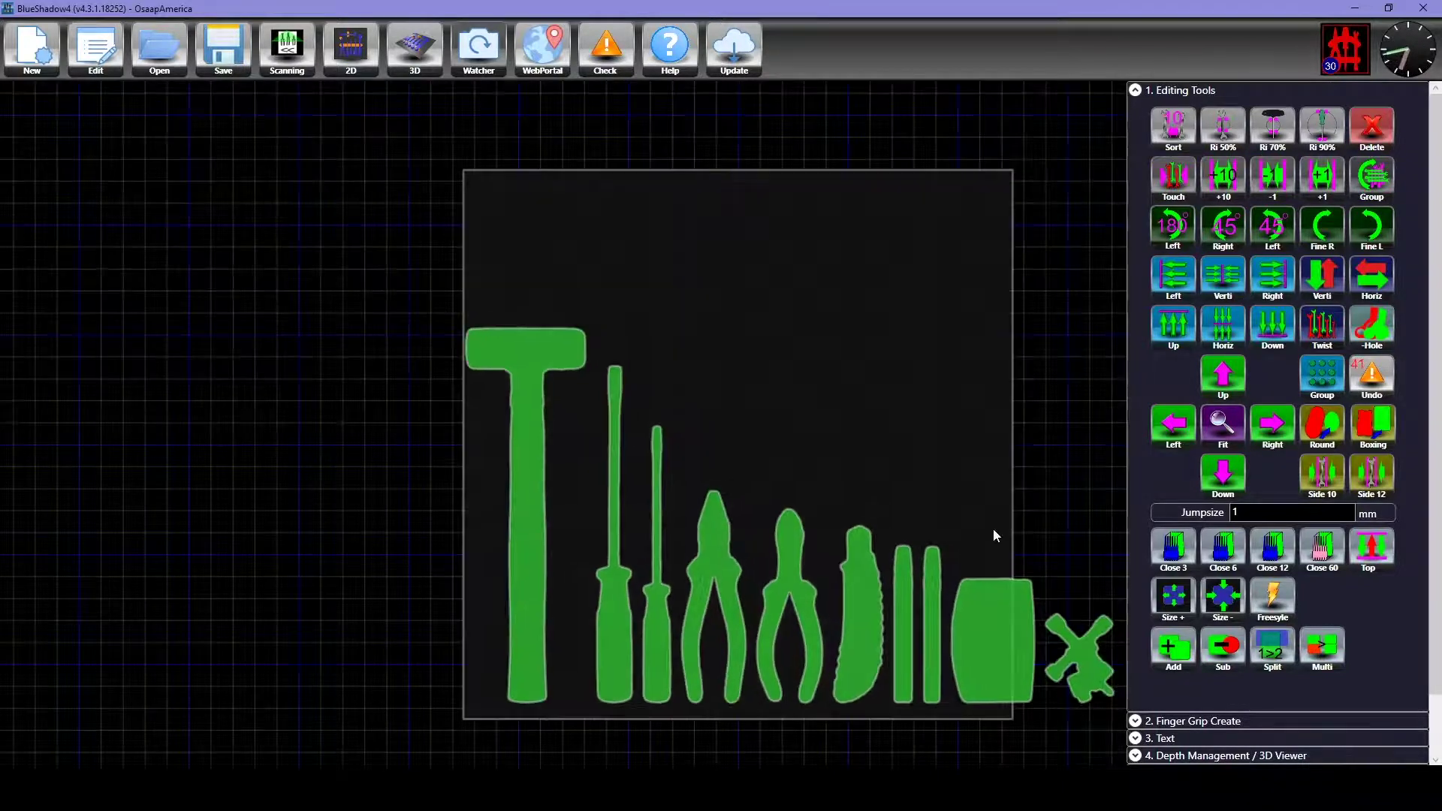
scroll(995, 534, "down", 1)
left_click_drag(1106, 706, 899, 506)
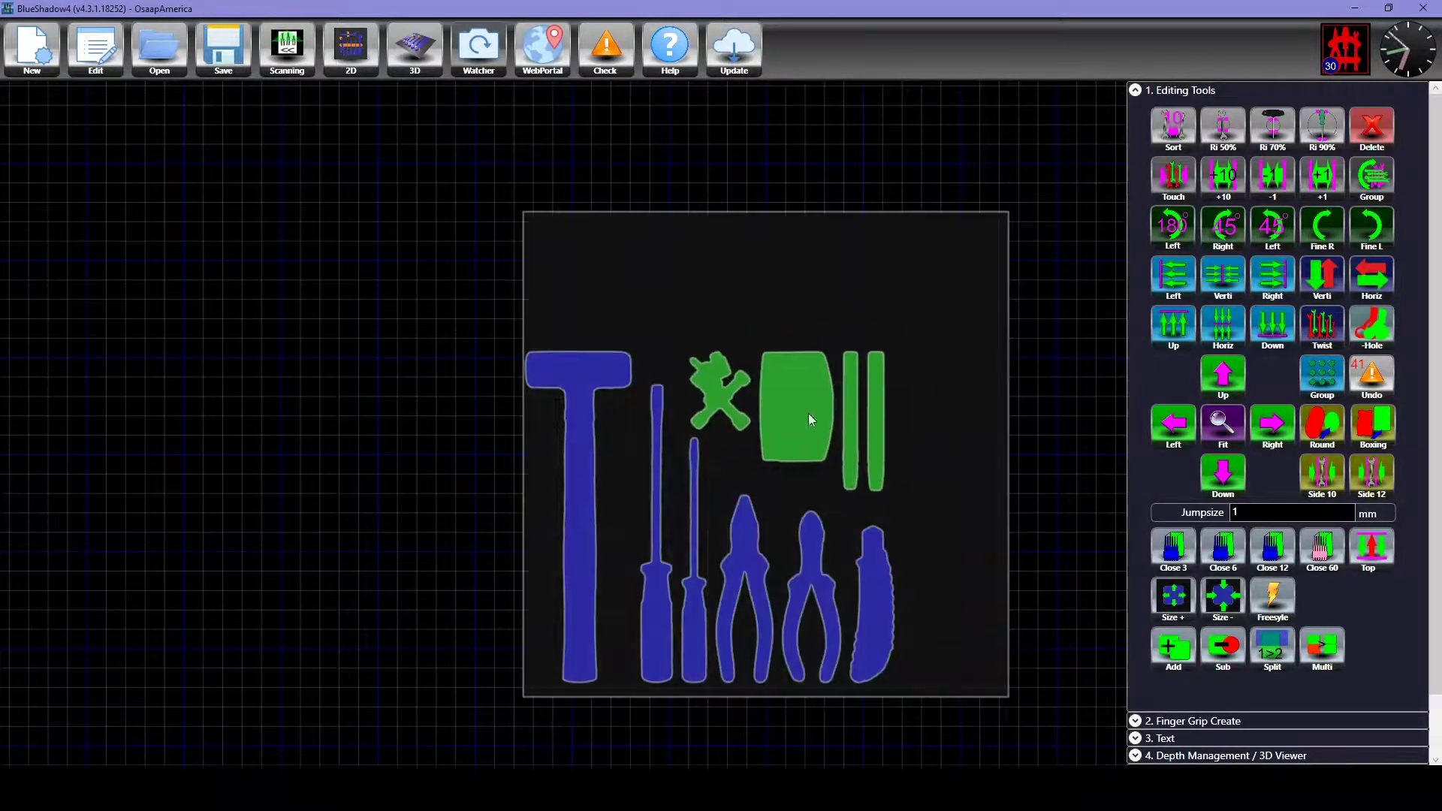
left_click_drag(432, 295, 974, 749)
left_click_drag(589, 559, 583, 522)
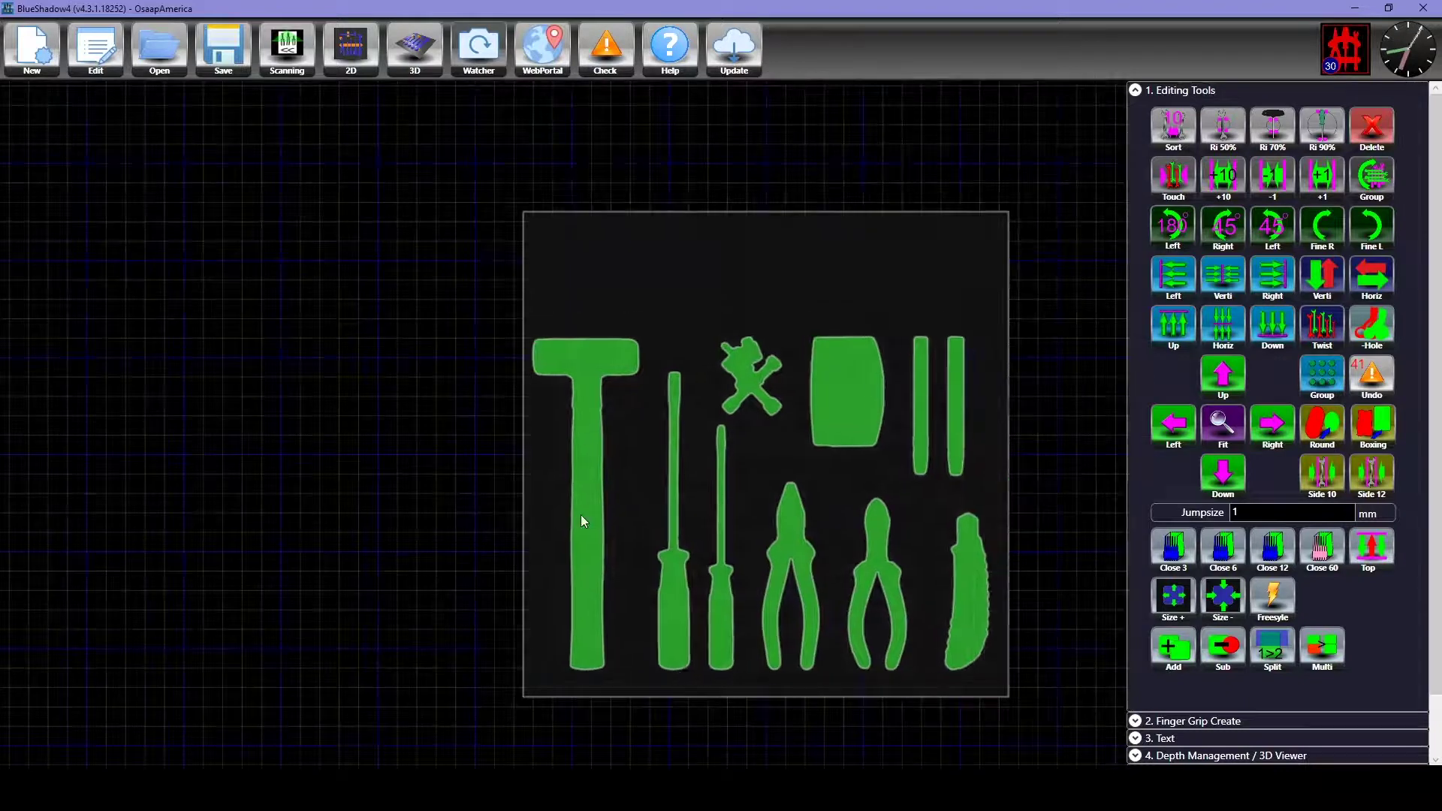
Step: Apply the Close 3 operation to both pliers and the small cross-shaped tool
left_click(636, 528)
left_click(805, 554)
left_click(877, 563)
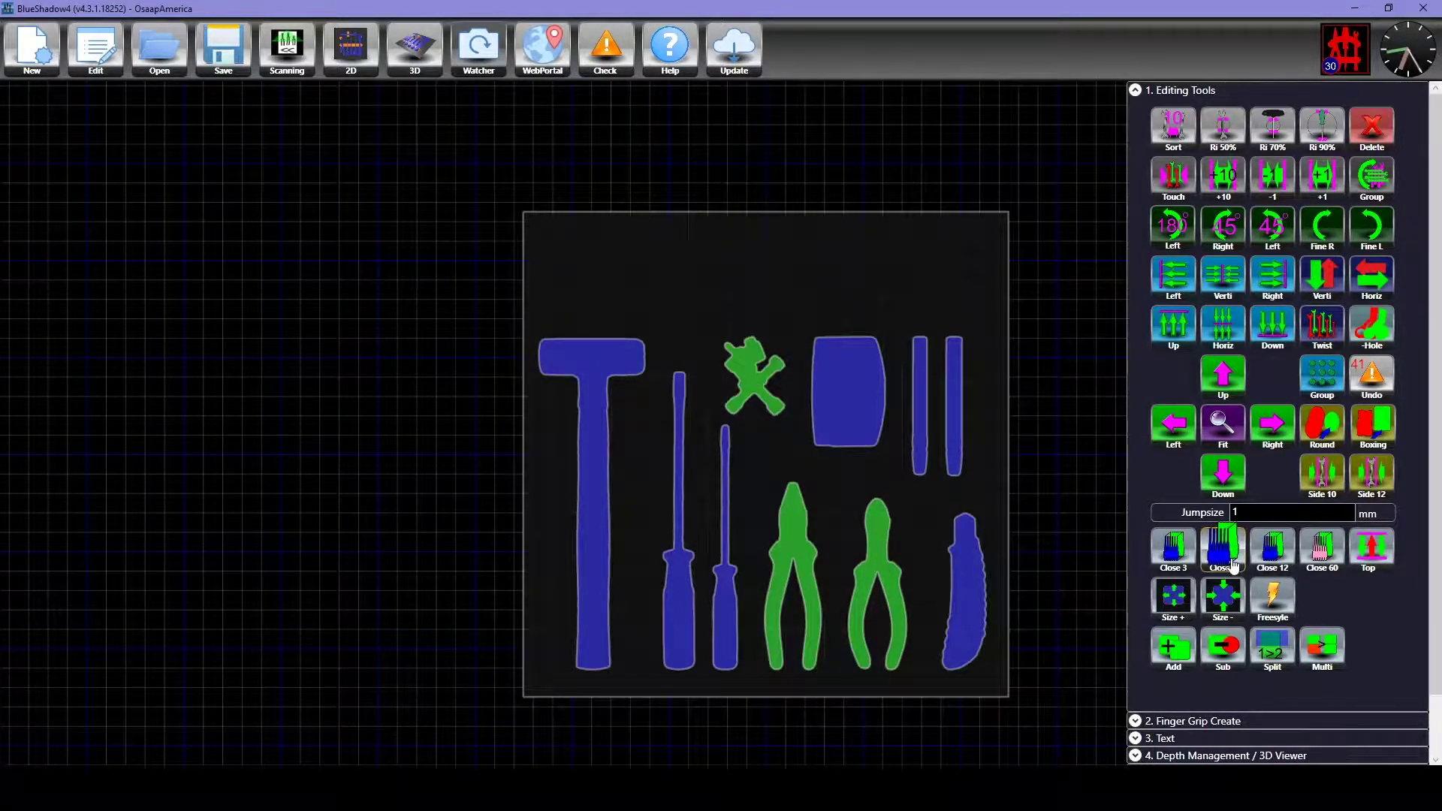
left_click(1185, 563)
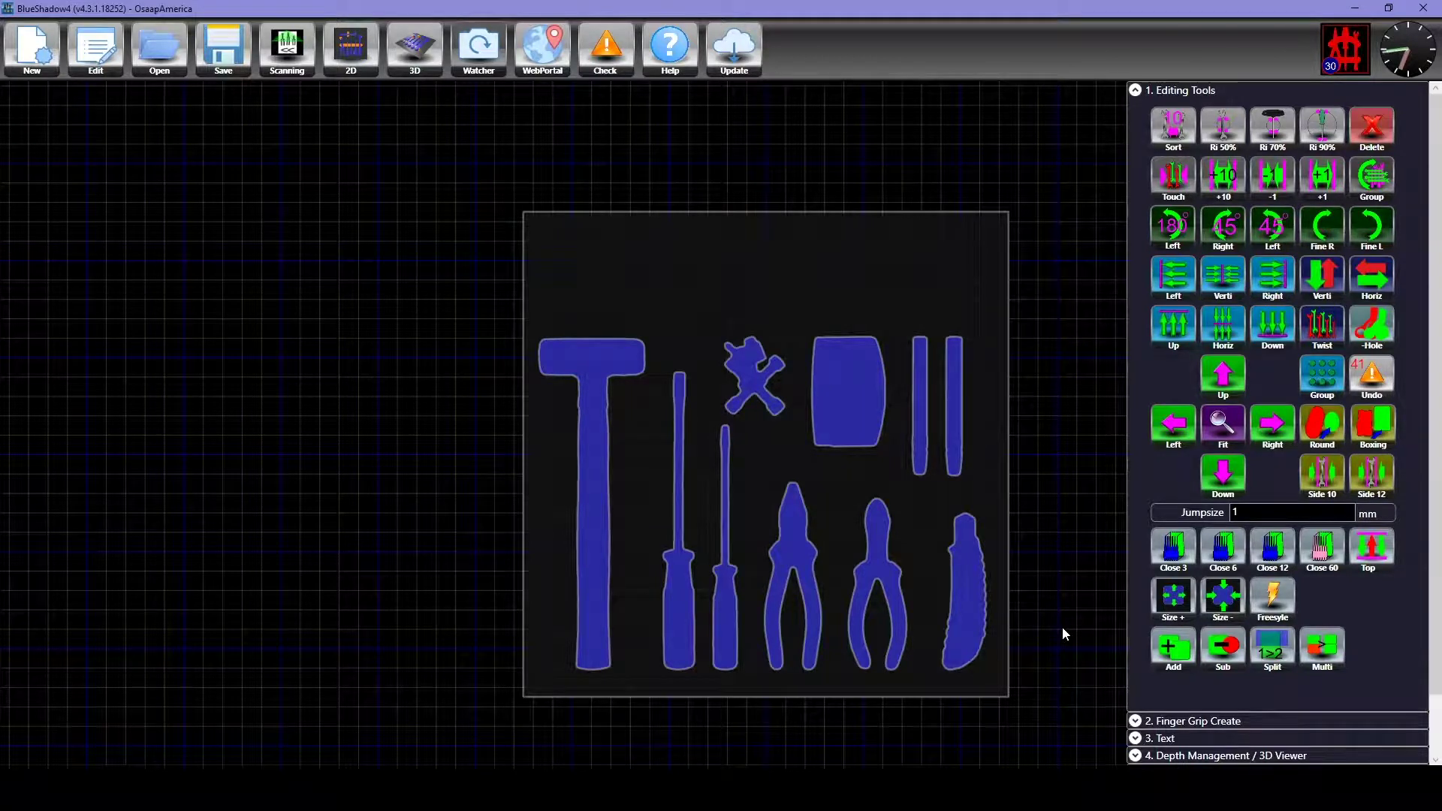
Step: Create a curved finger grip running from the hammer handle across the lower row of tools to the knife
left_click(1135, 90)
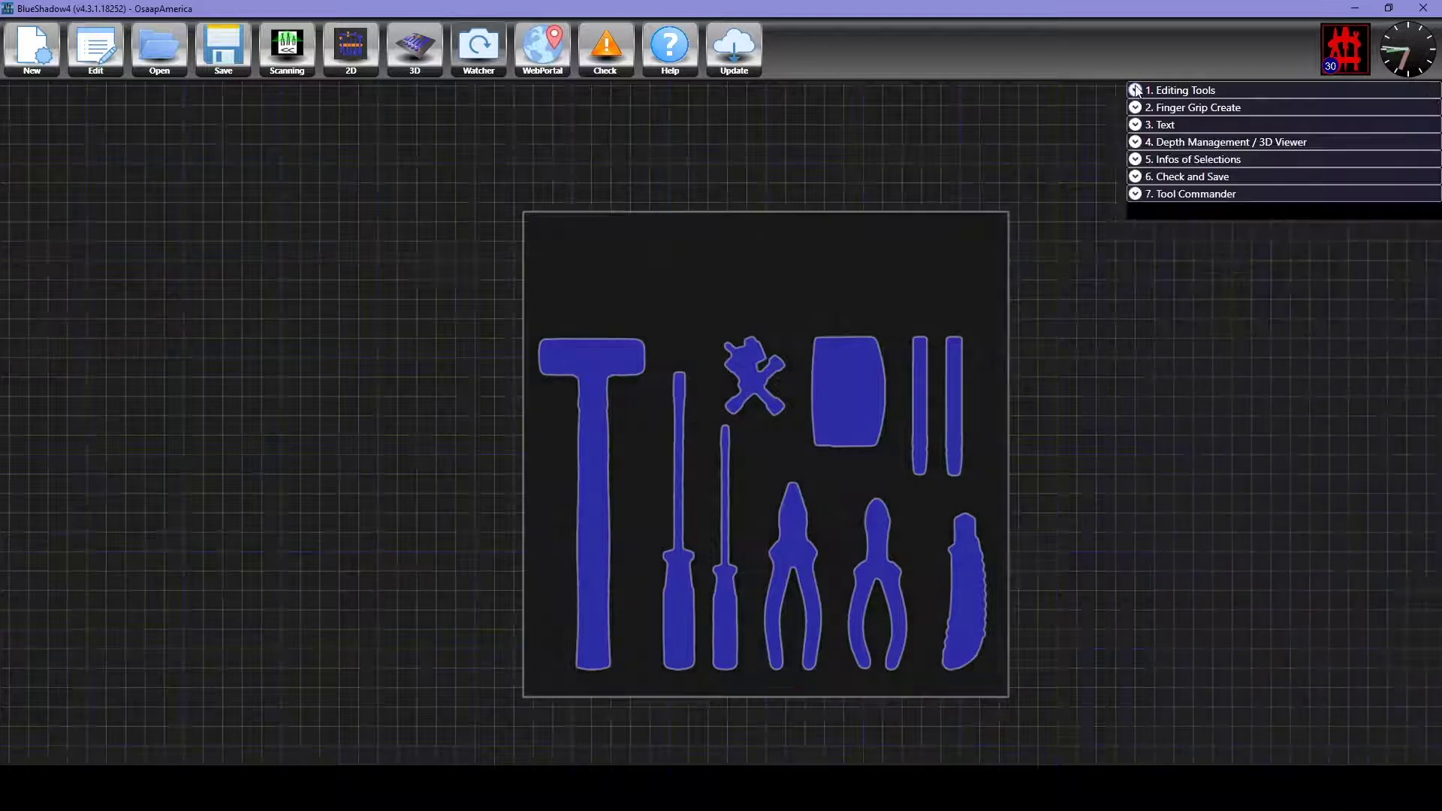
left_click(1135, 107)
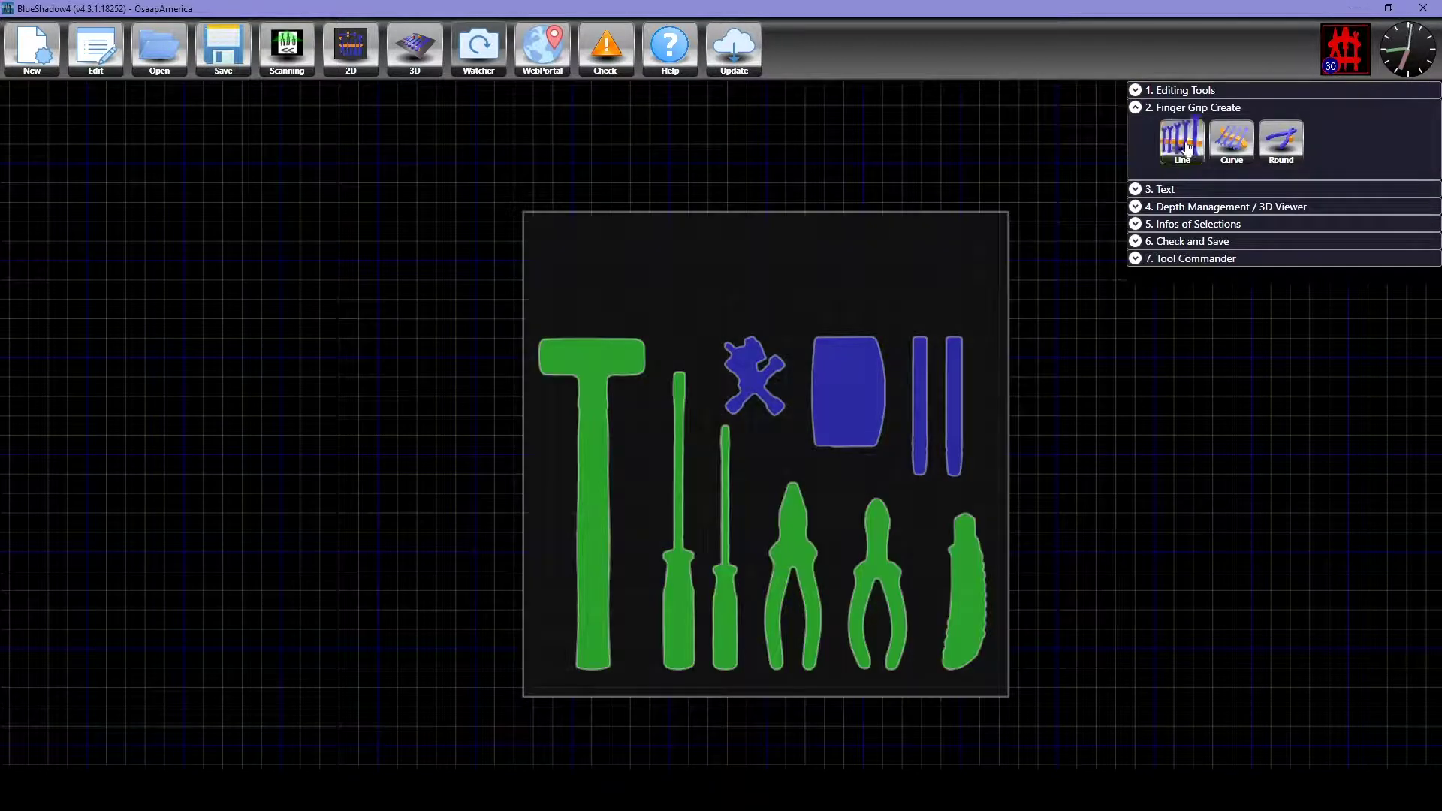
left_click(1232, 139)
left_click_drag(761, 503, 700, 703)
left_click_drag(1002, 504, 989, 613)
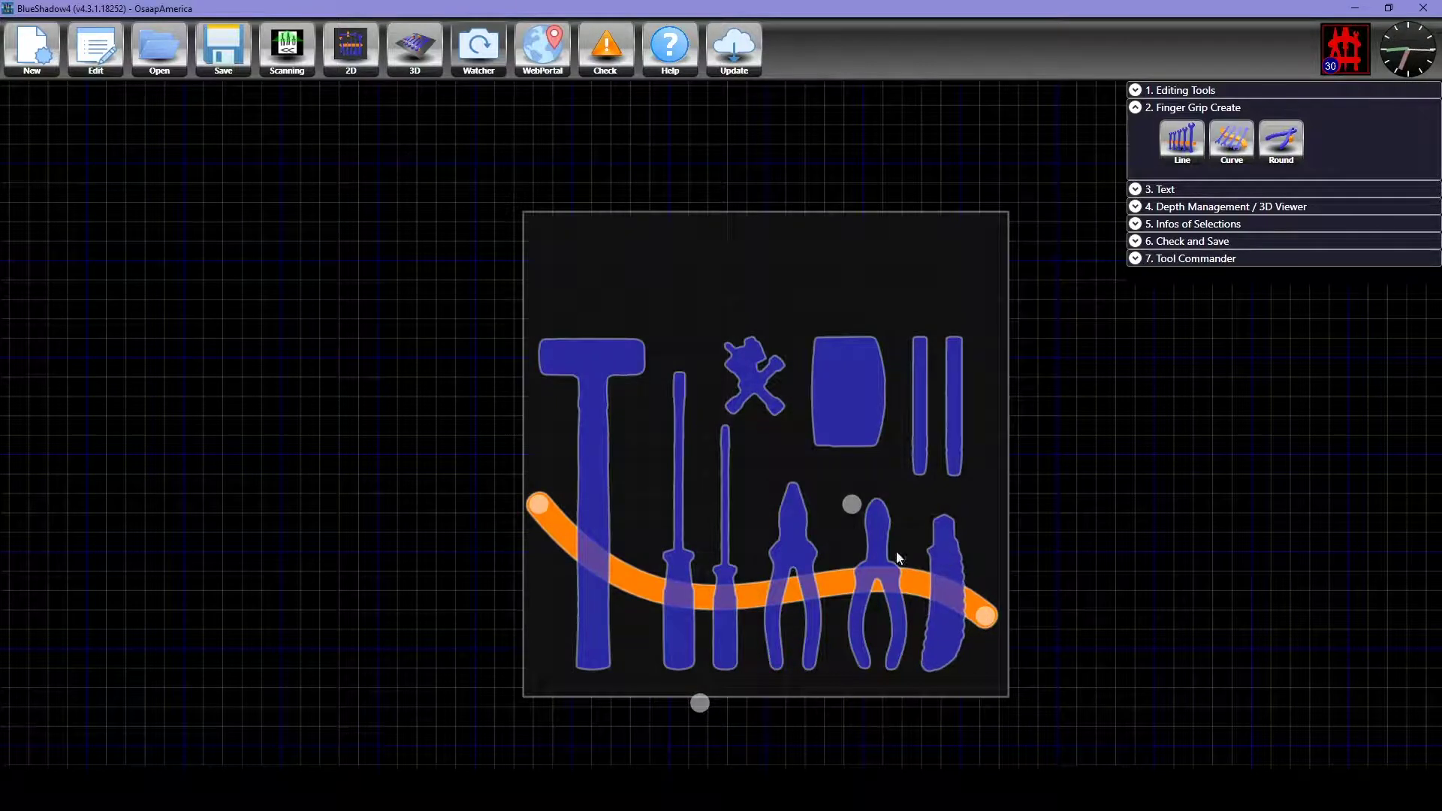
left_click_drag(539, 504, 554, 494)
Step: Create a straight finger grip across the four small tools in the upper row and shift it slightly upward
left_click_drag(989, 493, 754, 283)
left_click(1194, 142)
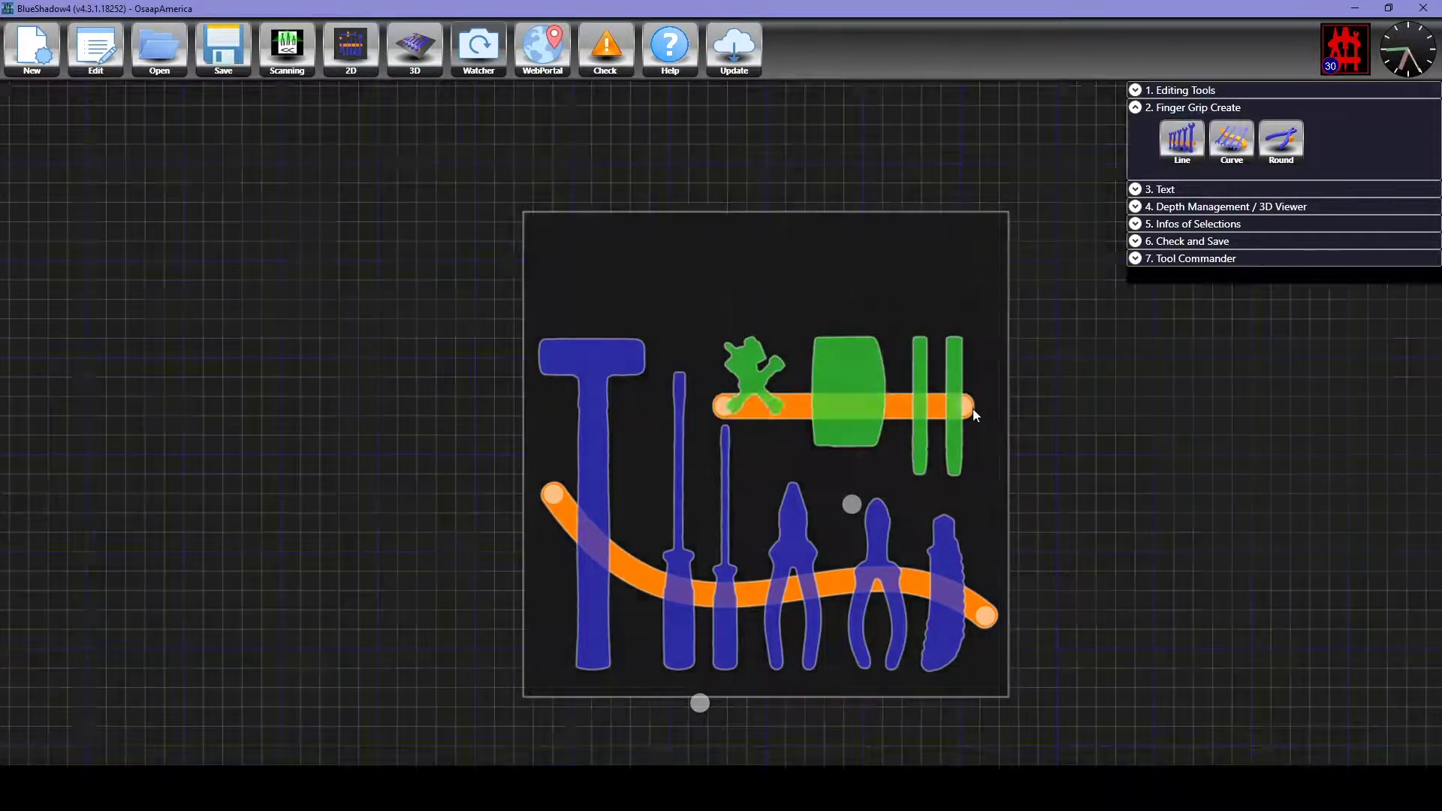
left_click_drag(971, 410, 974, 384)
left_click(985, 220)
Step: Insert the laser text "TEST TEXT" on the board at a size of 20 mm
left_click(1136, 107)
left_click(1138, 125)
left_click(1145, 149)
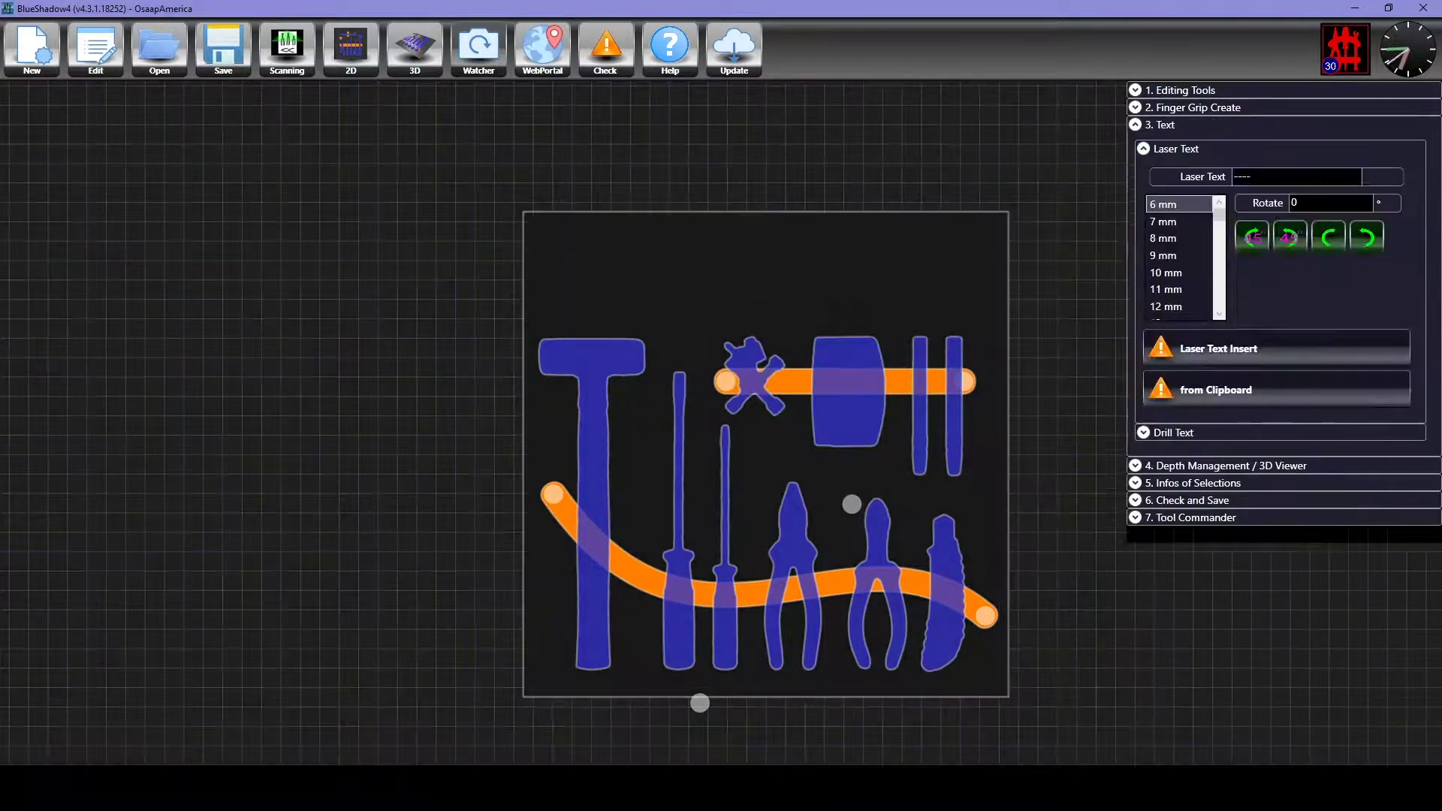
left_click(1219, 179)
type("TEST TEXT")
scroll(1179, 297, "down", 2)
left_click(1180, 293)
left_click(1210, 350)
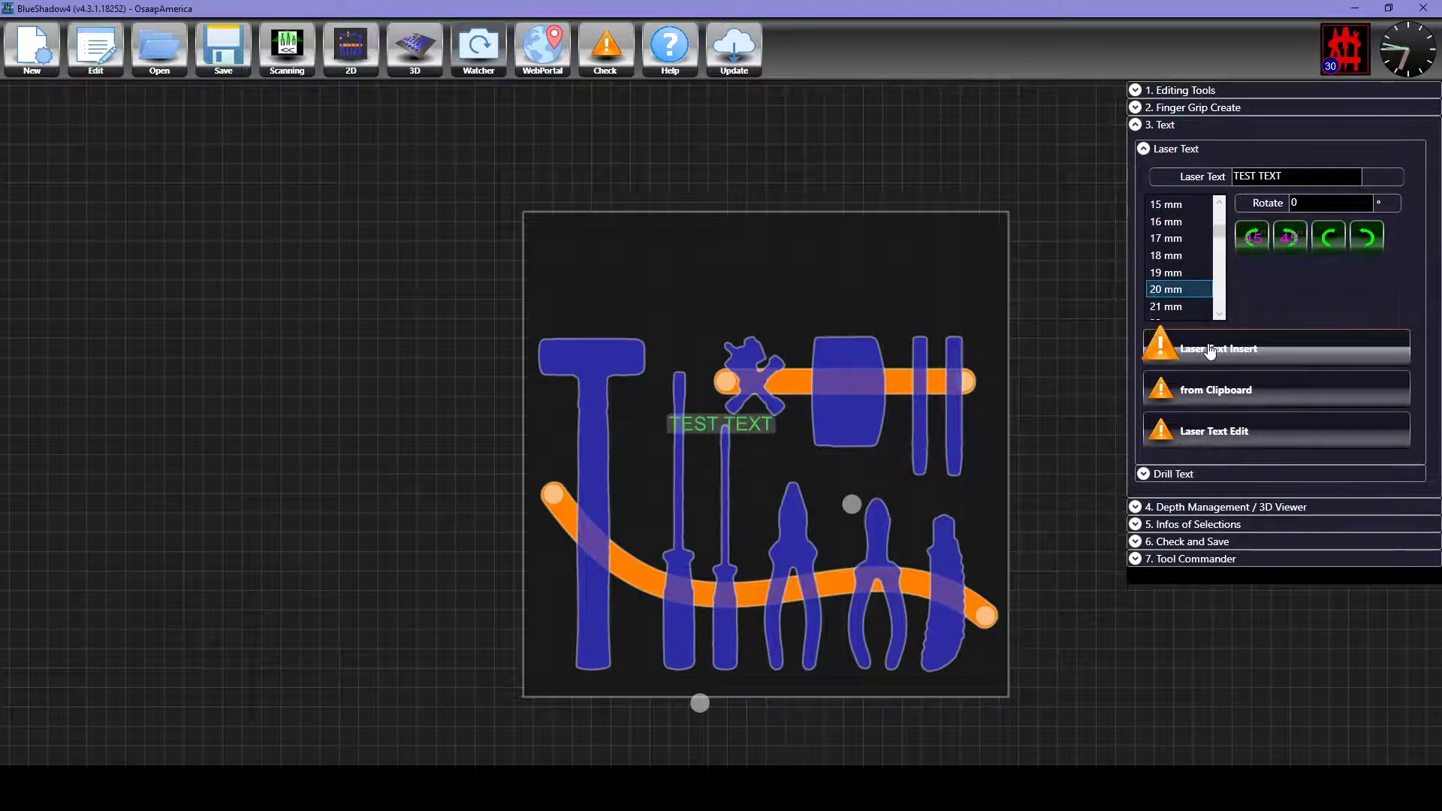
Step: Enlarge the laser text to 55 mm and position it above the tools near the board's upper edge
scroll(1186, 295, "down", 4)
left_click(1185, 293)
scroll(1186, 291, "down", 8)
left_click(1184, 271)
left_click_drag(745, 402, 718, 257)
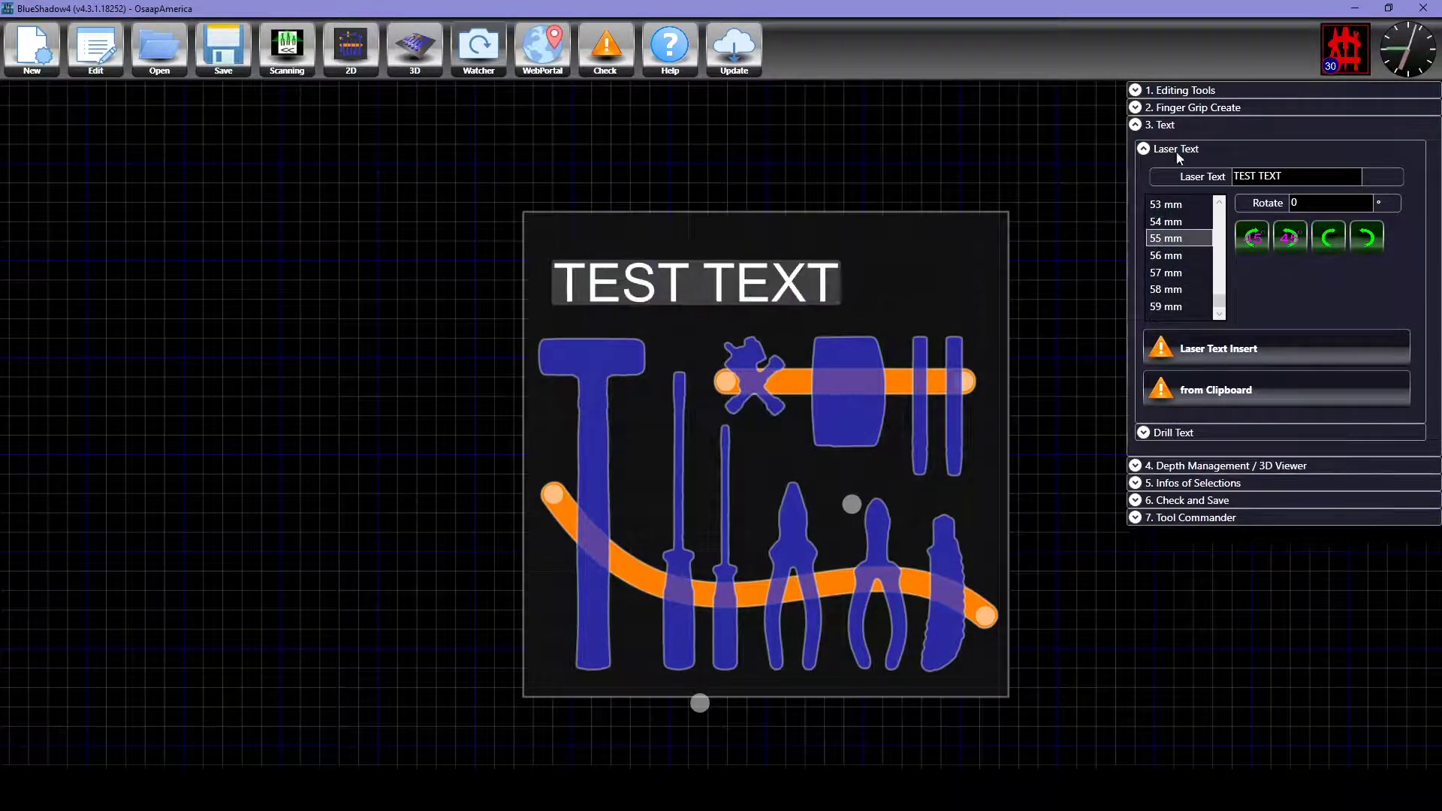
Step: Open the 3D preview of the board and inspect the tool pockets, finger grips and text from an angle
left_click(1136, 124)
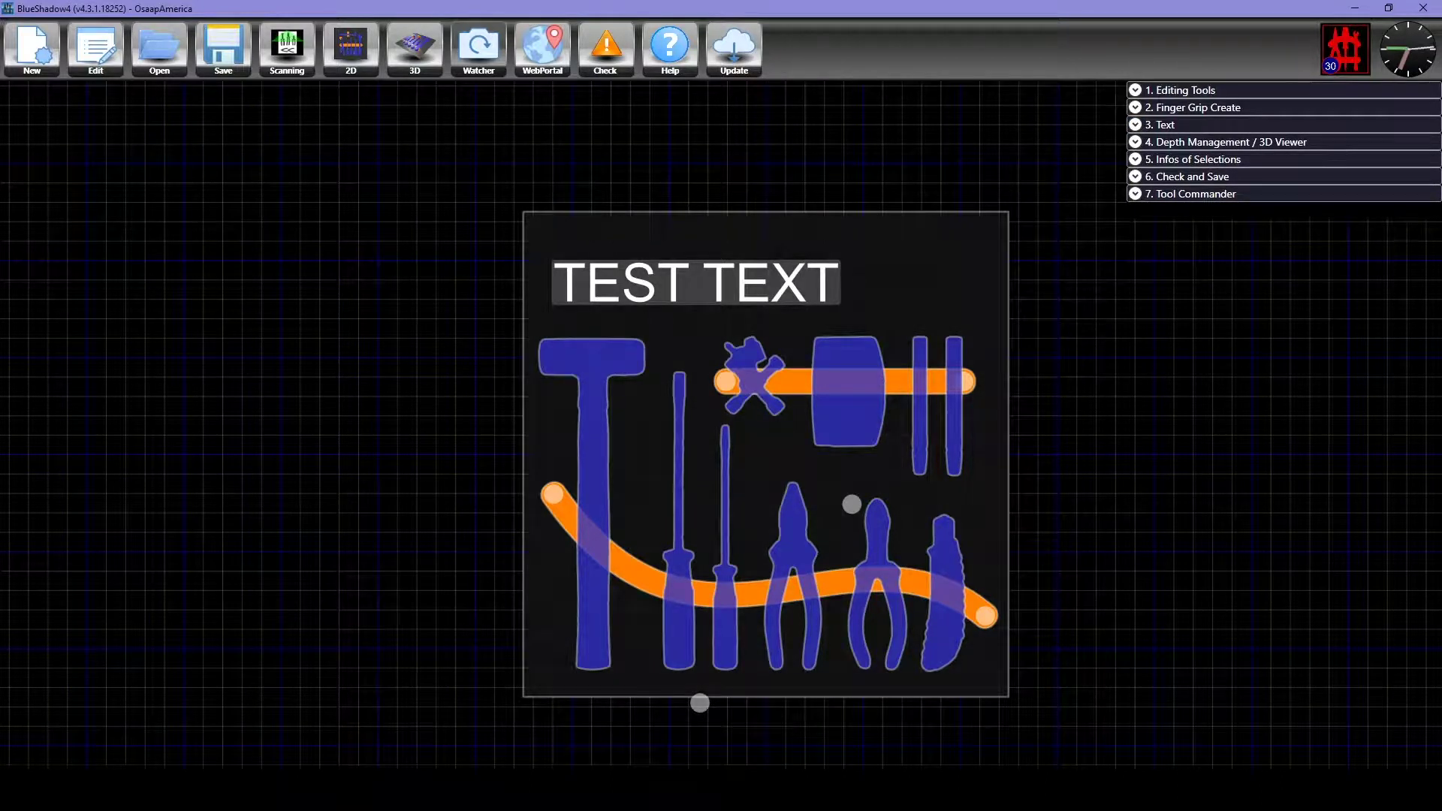
left_click(1135, 142)
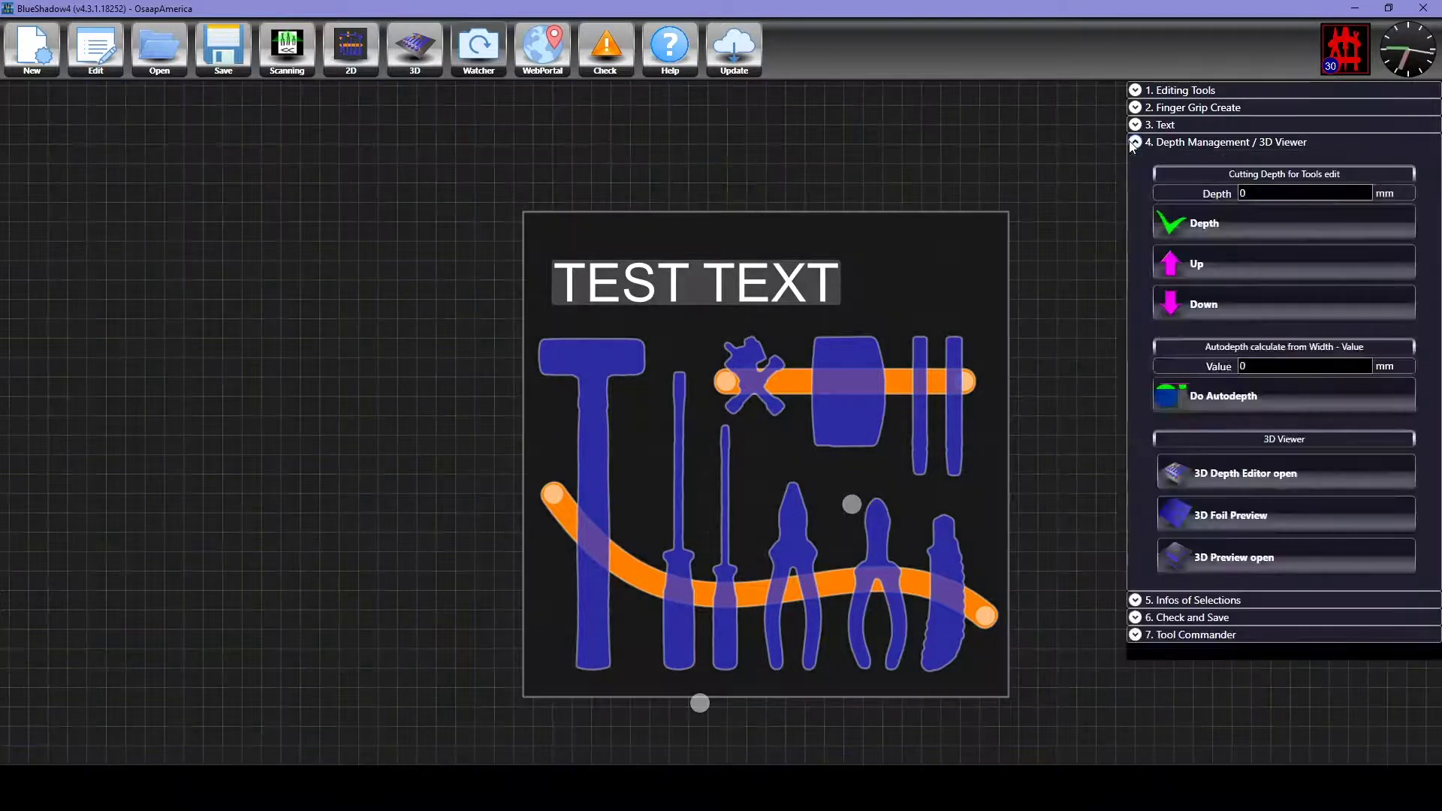
left_click(1230, 557)
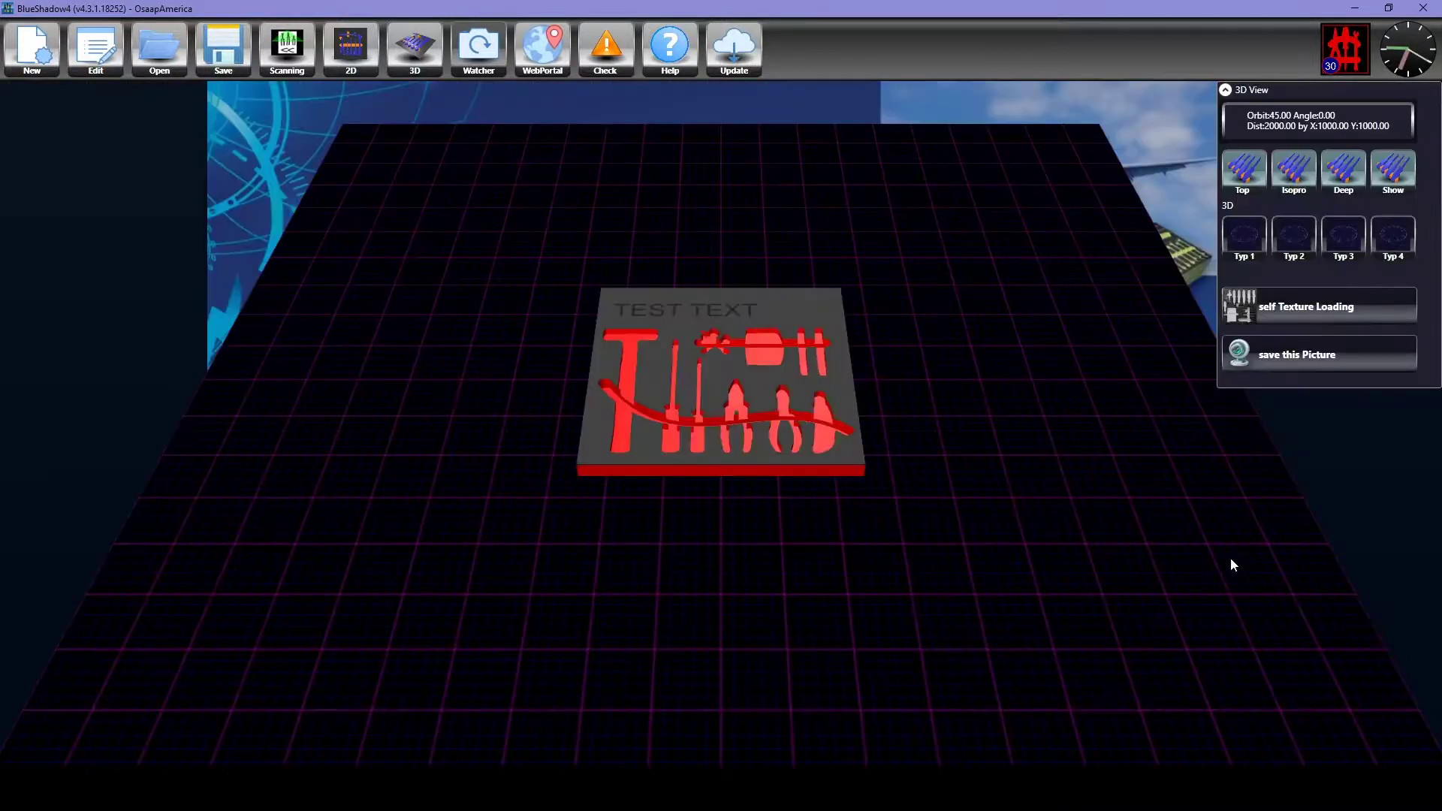
left_click_drag(961, 498, 871, 467)
scroll(819, 440, "up", 5)
left_click_drag(953, 431, 773, 443)
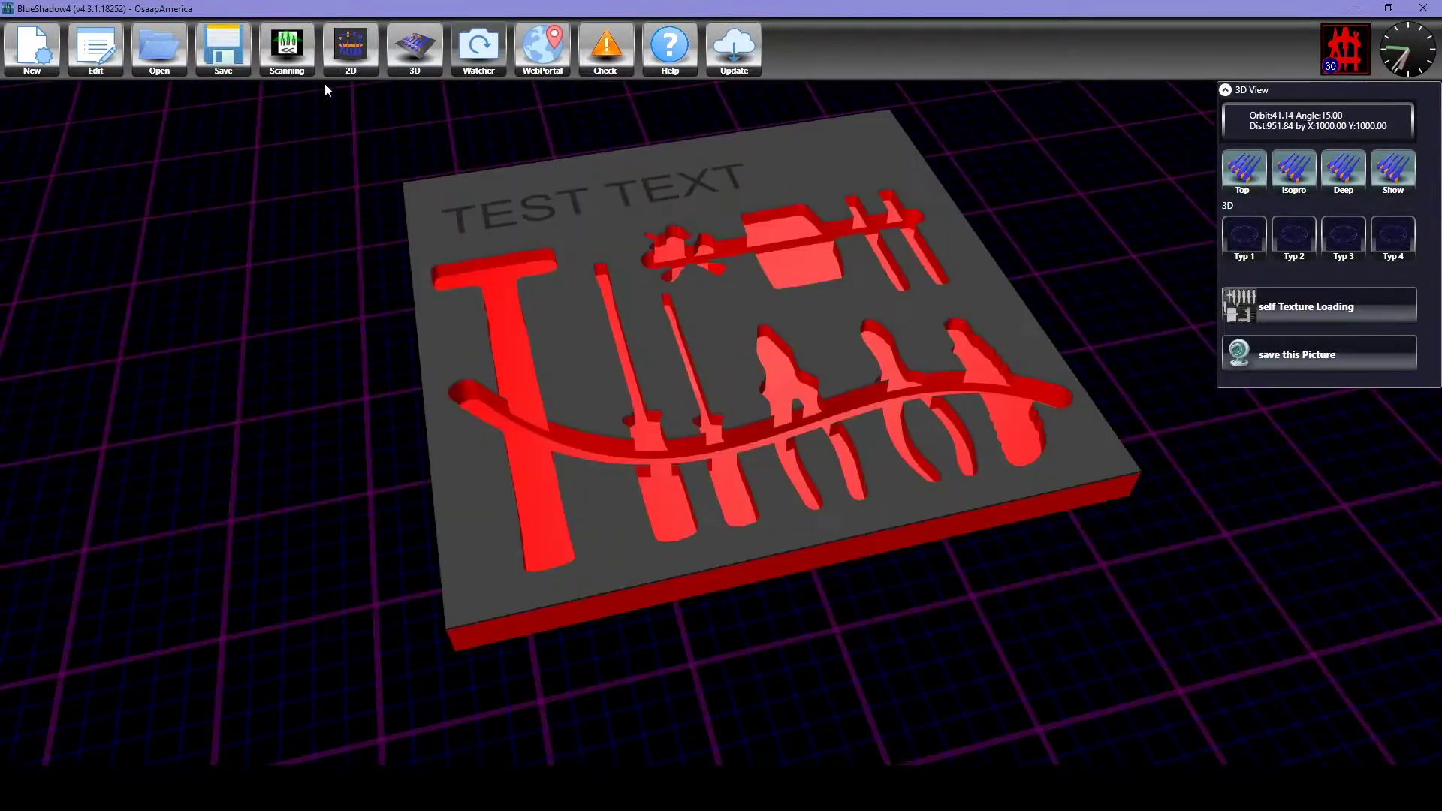
Step: Return to the 2D layout and set the cutting depth of the pliers beside the small screwdriver to 10 mm
left_click(347, 62)
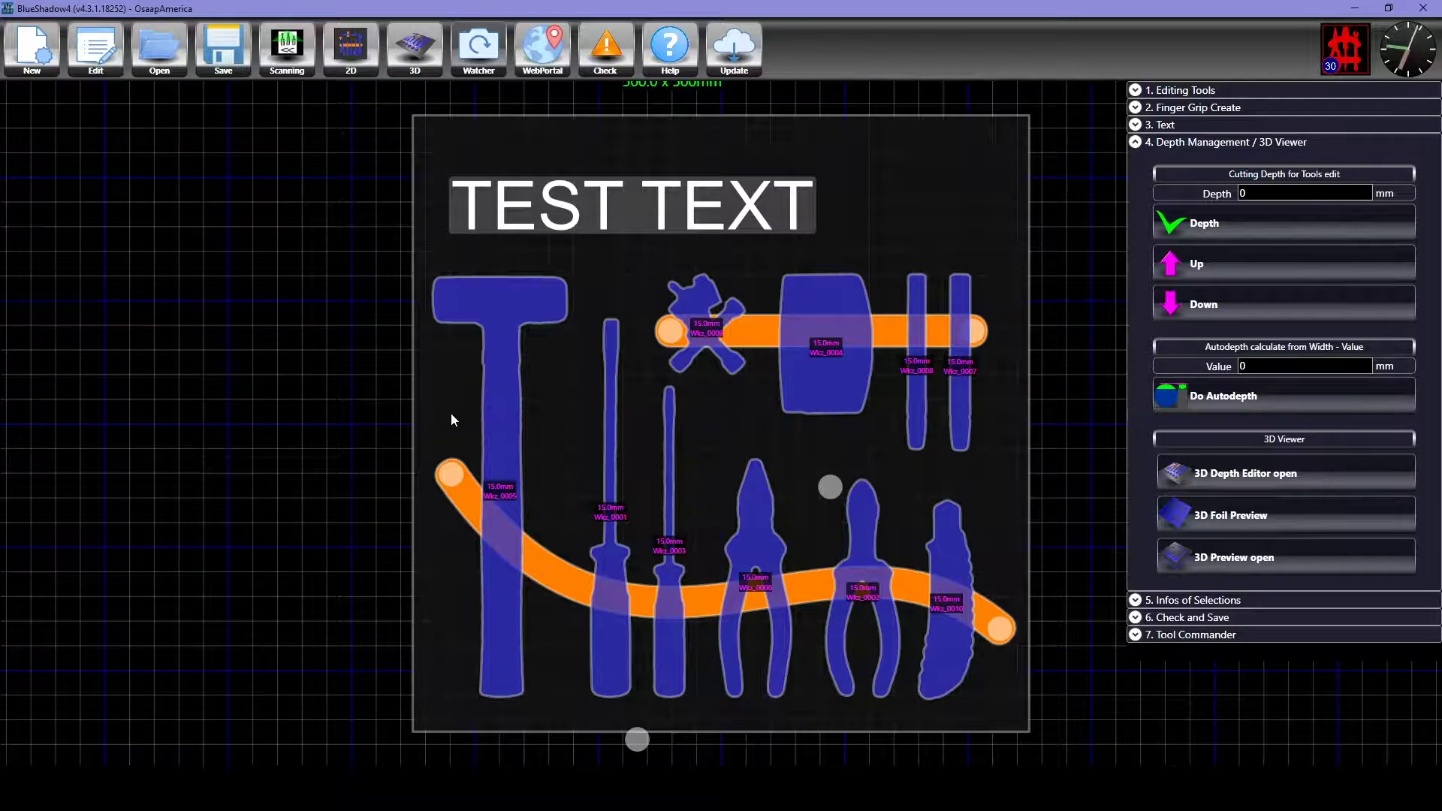
left_click(784, 553)
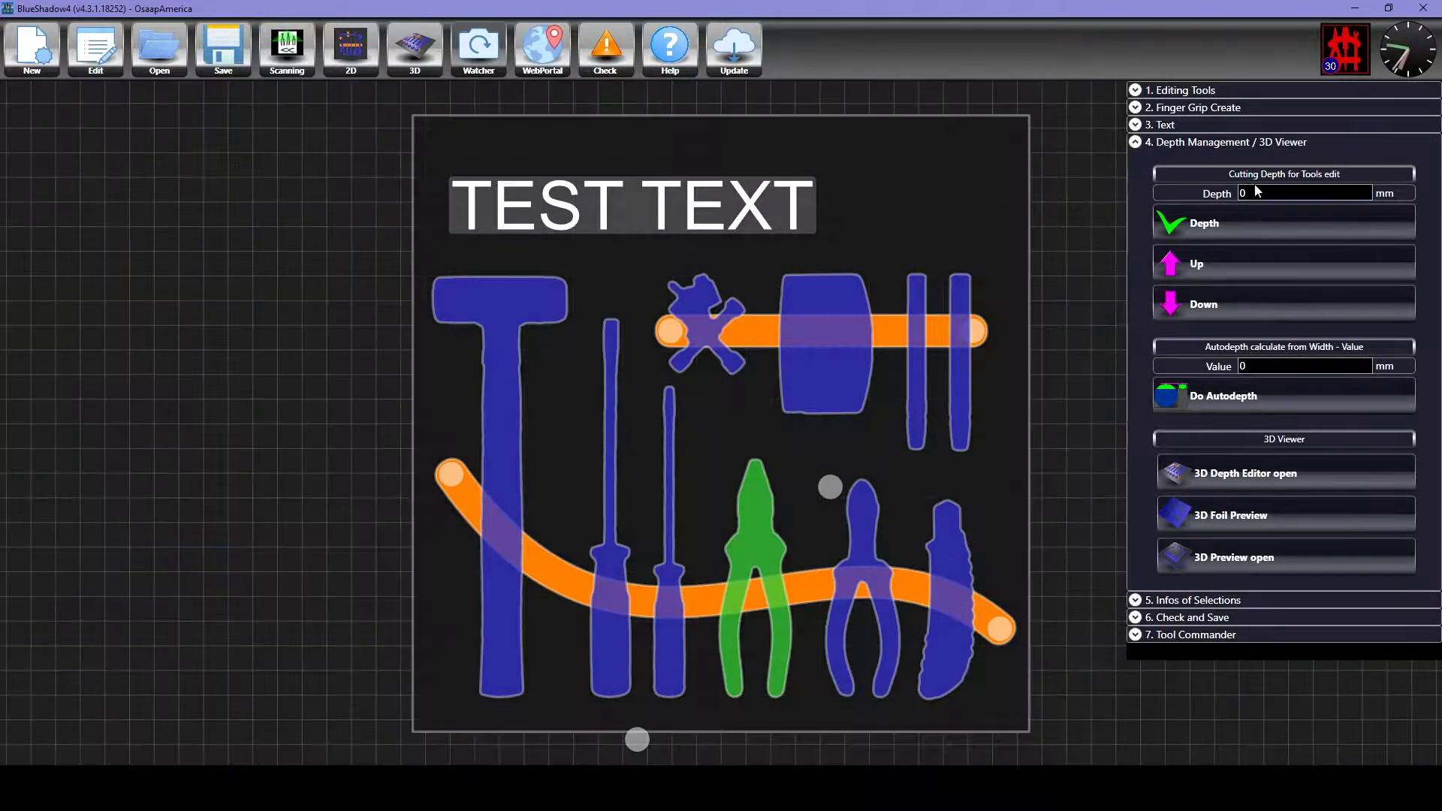
left_click(1256, 193)
type("10")
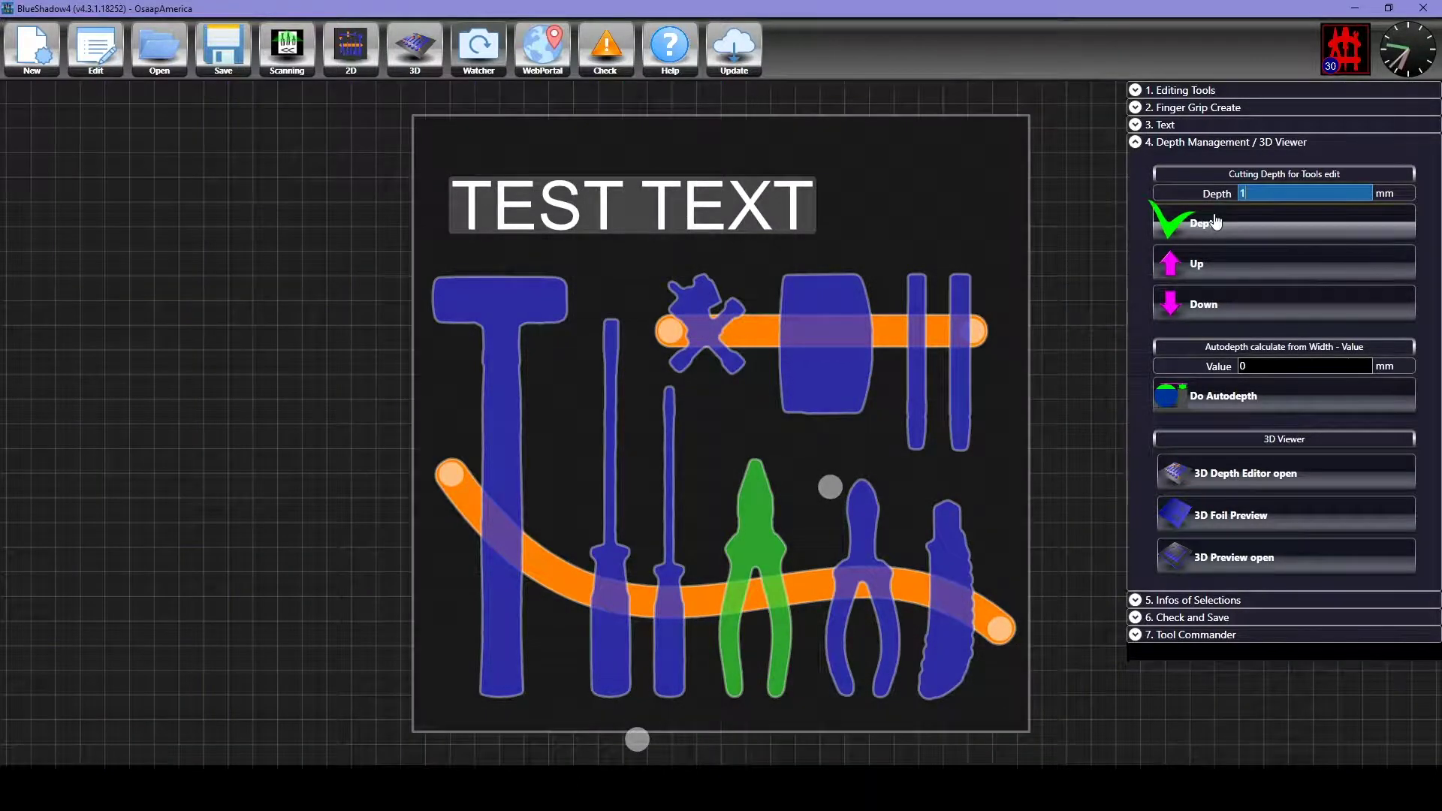
left_click(1226, 234)
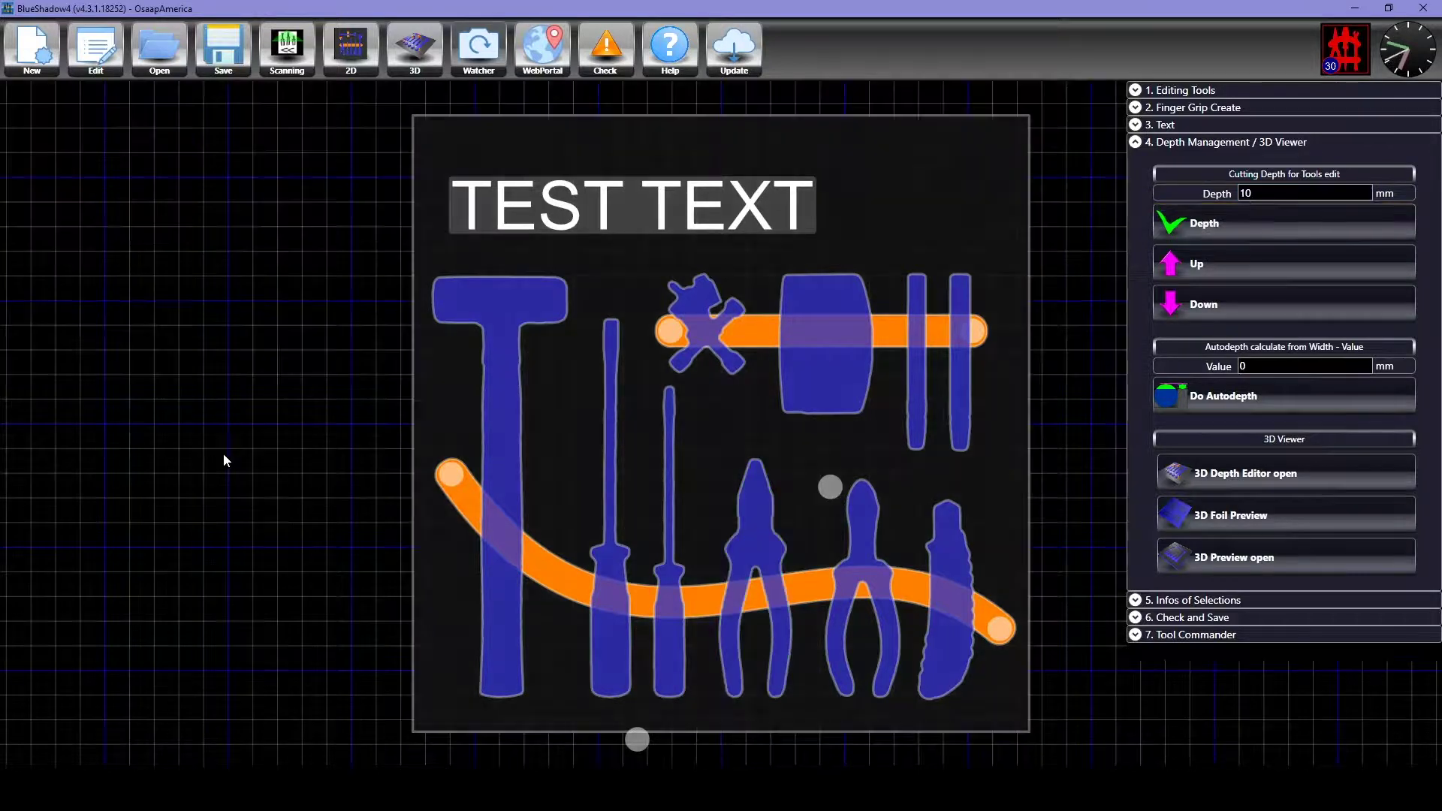
Step: Apply Autodepth with a value of -3 mm to the two narrow bar-shaped tools in the upper row
left_click(670, 588)
left_click(606, 573, "ctrl")
left_click(912, 413, "ctrl")
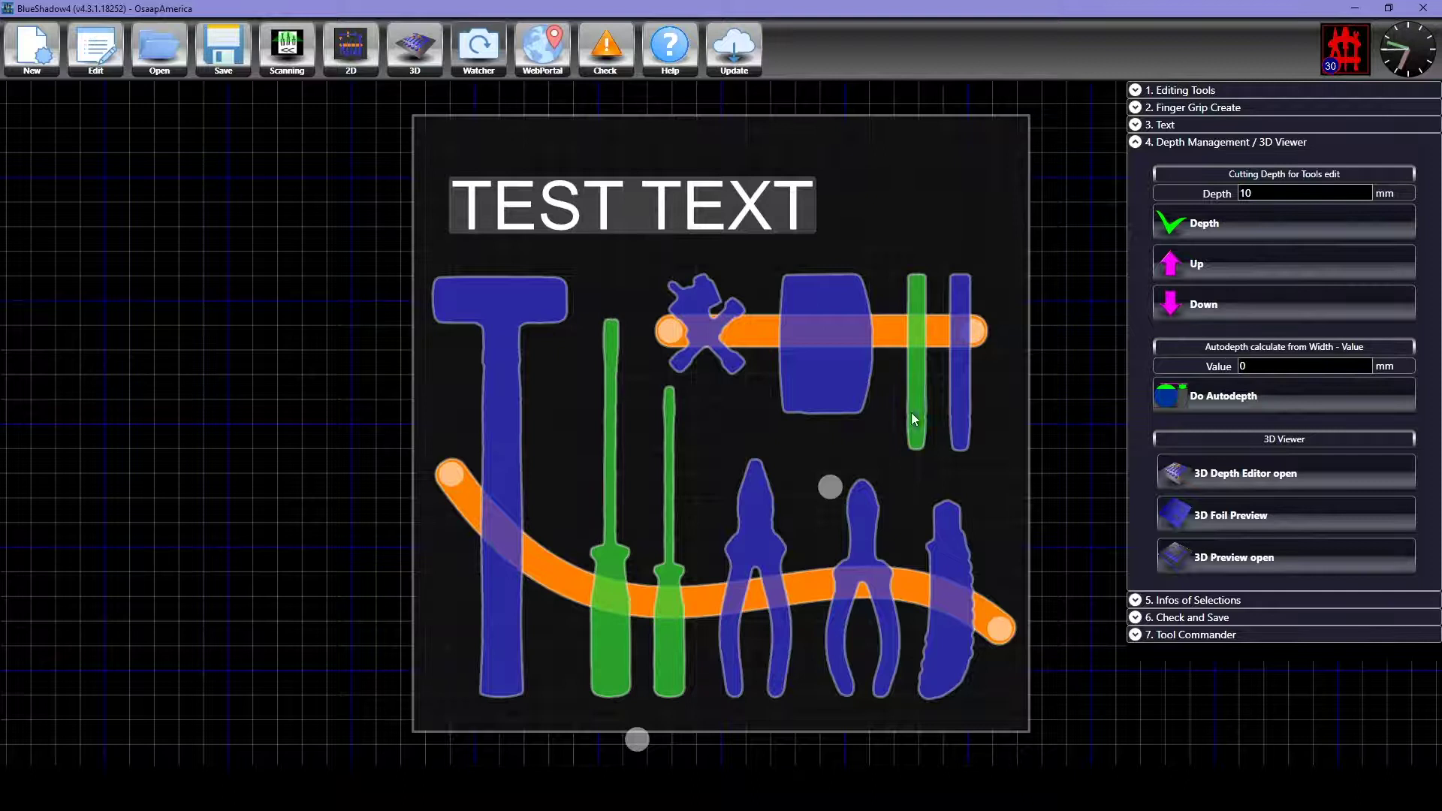
left_click(961, 407, "ctrl")
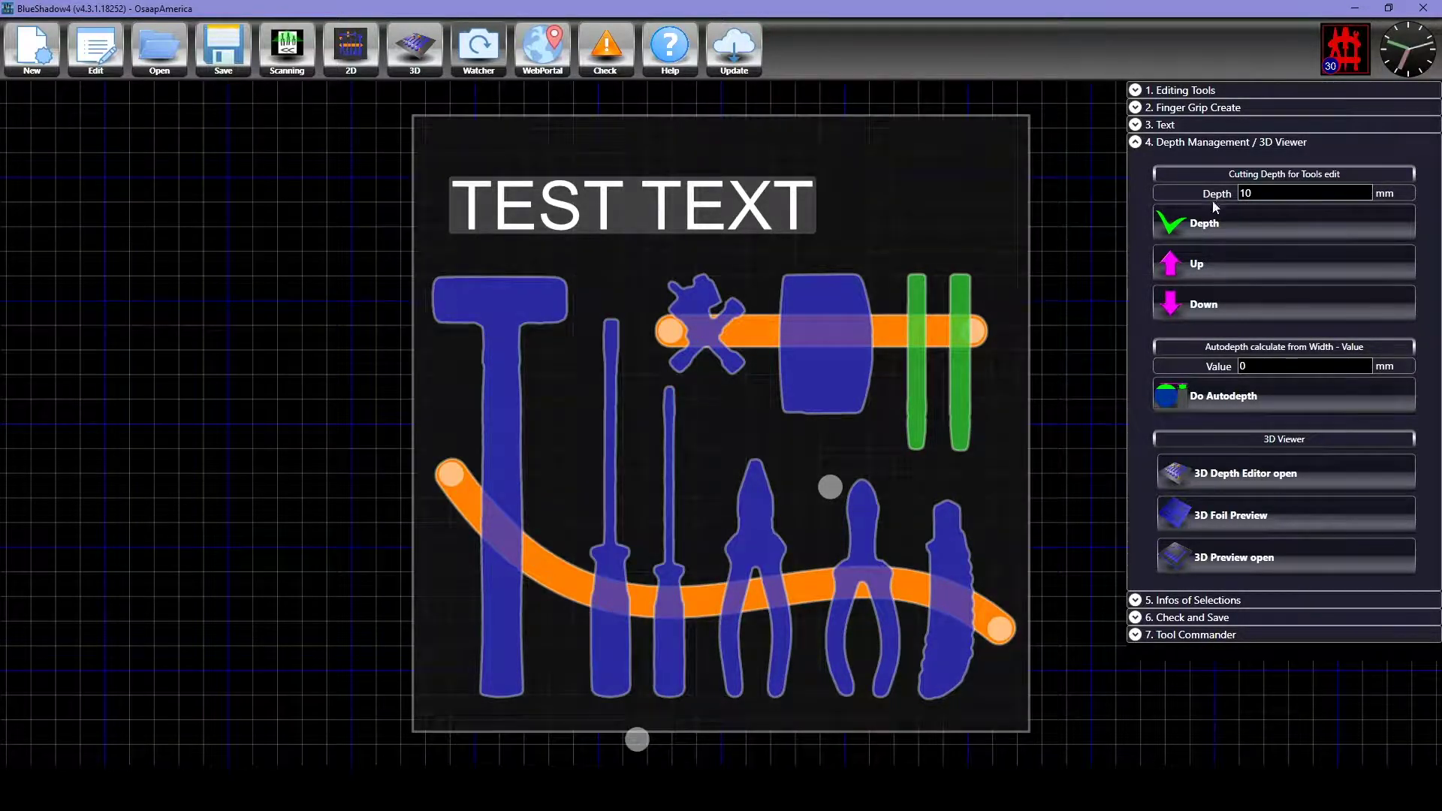
left_click(1260, 366)
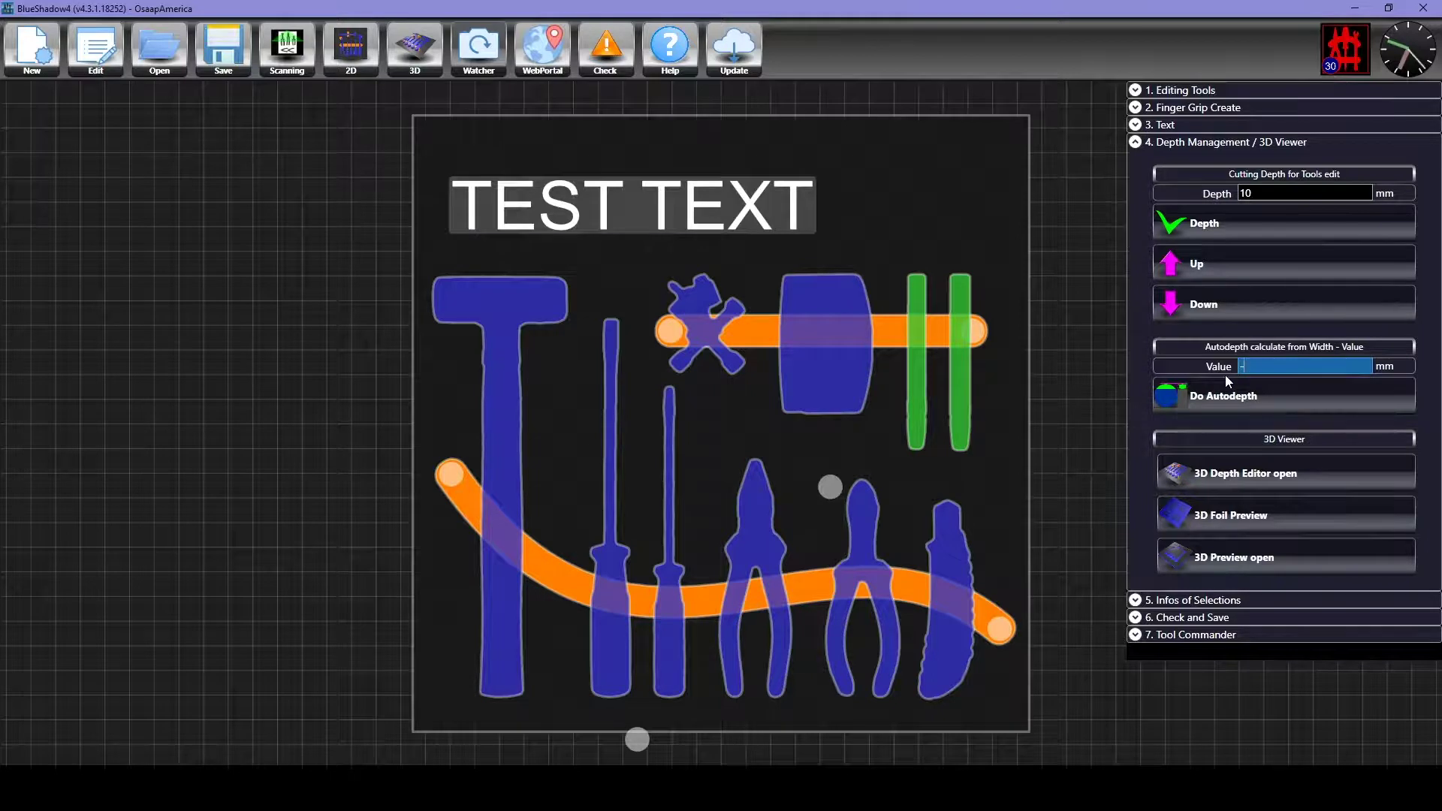
key("BackSpace")
type("-3")
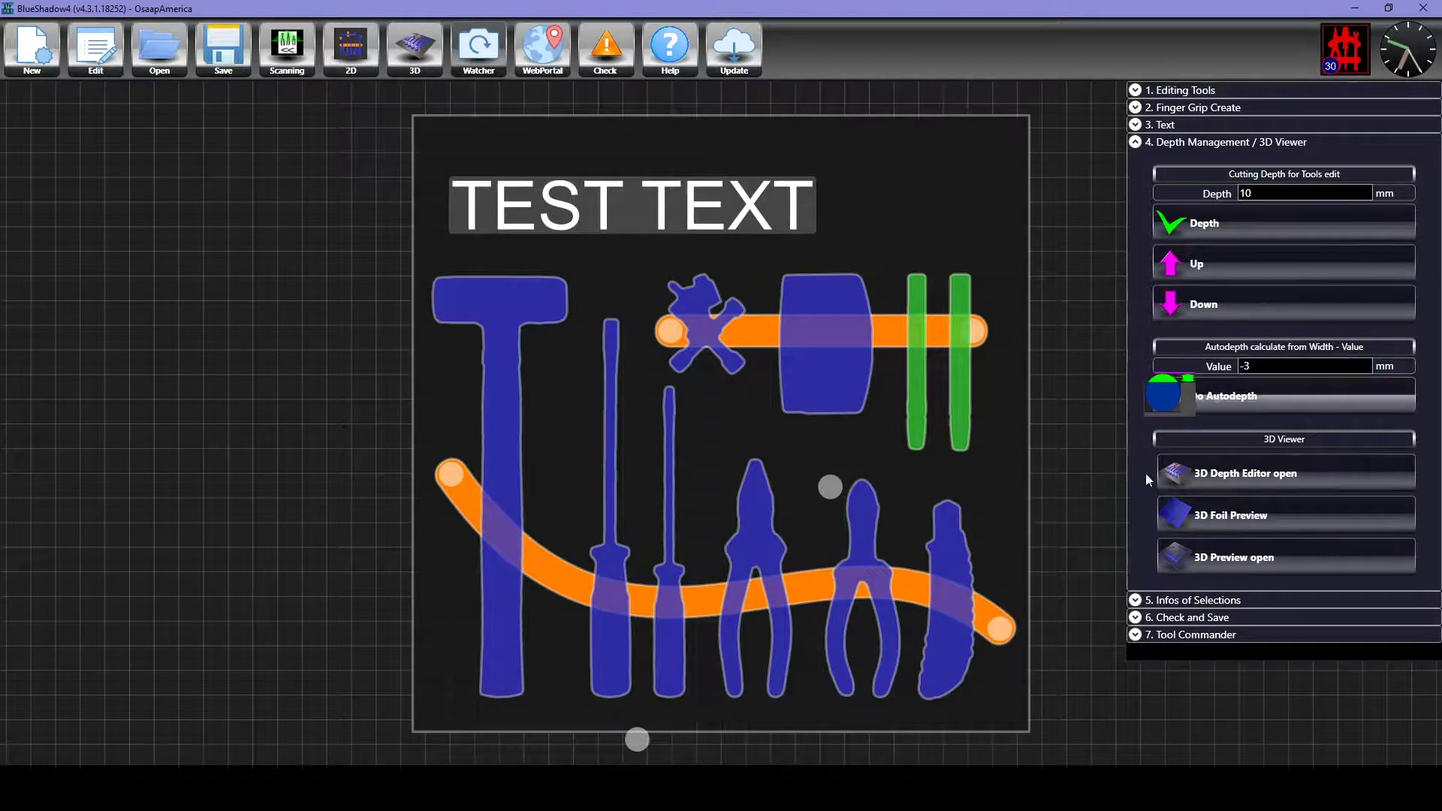
left_click(1260, 382)
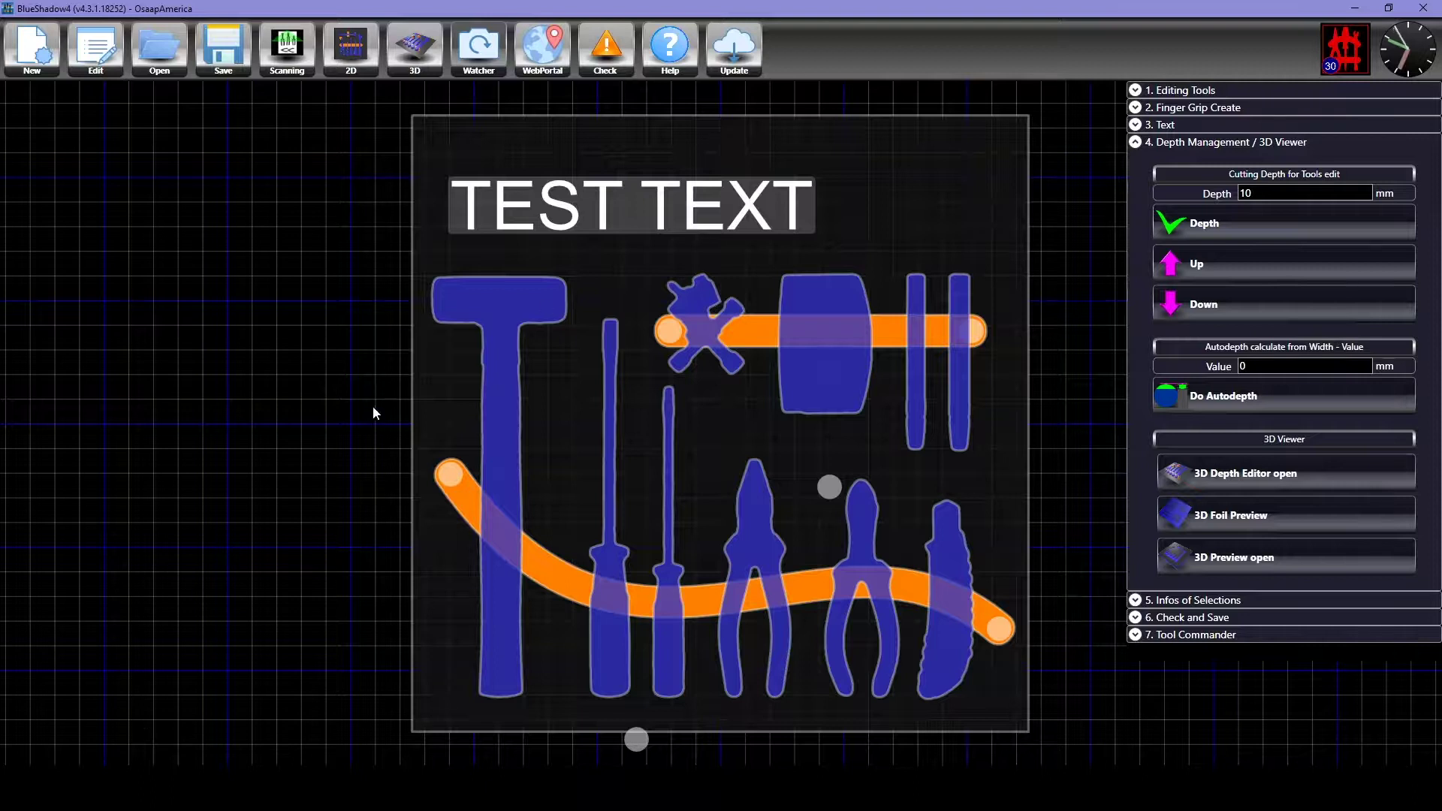
Step: Split the hammer outline just below its head, separating the head from the handle
left_click_drag(454, 300, 581, 368)
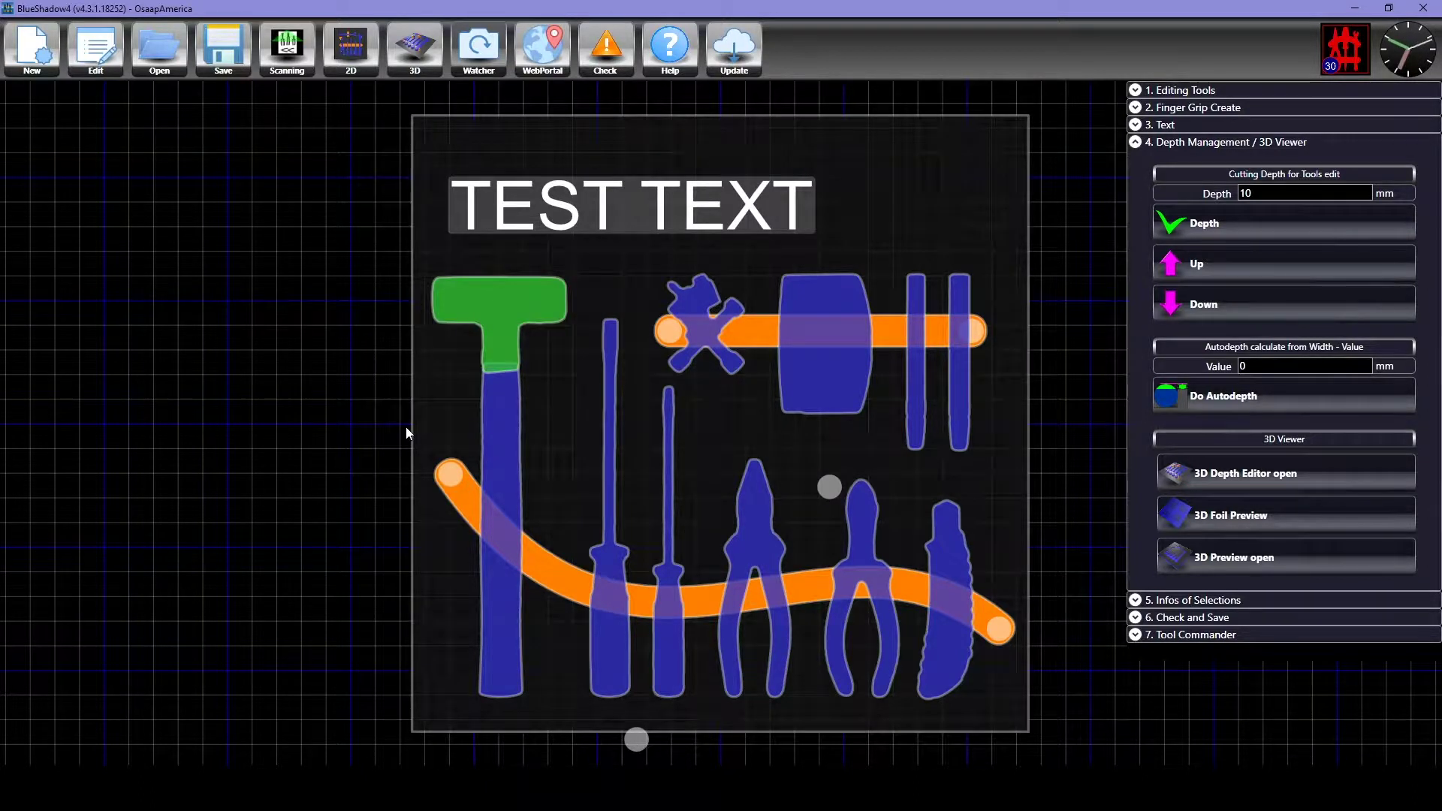
Step: Set the cutting depth of the hammer head to 25 mm and of the hammer handle to 15 mm
left_click(1239, 195)
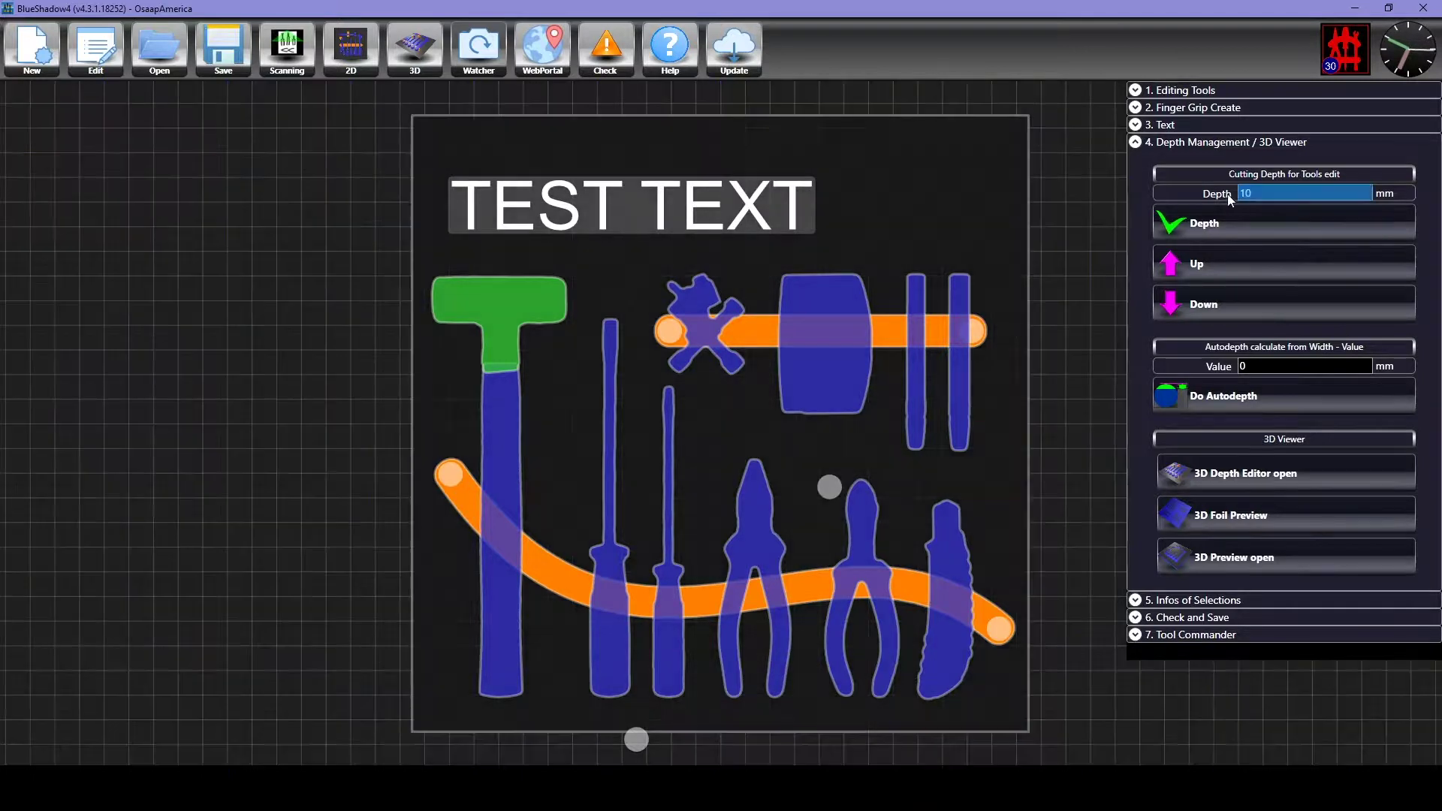
left_click(1233, 227)
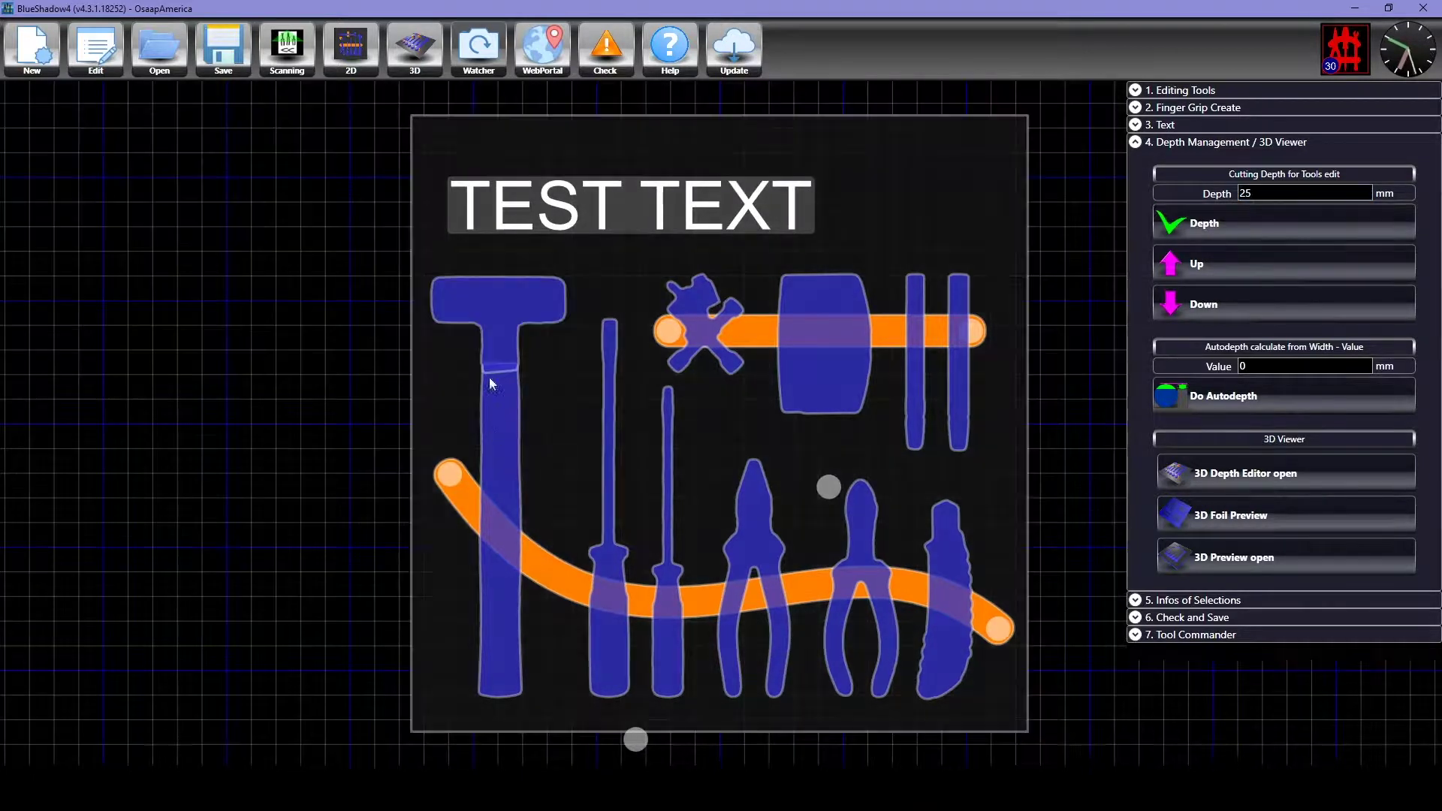
left_click(494, 382)
left_click(1241, 194)
type("15")
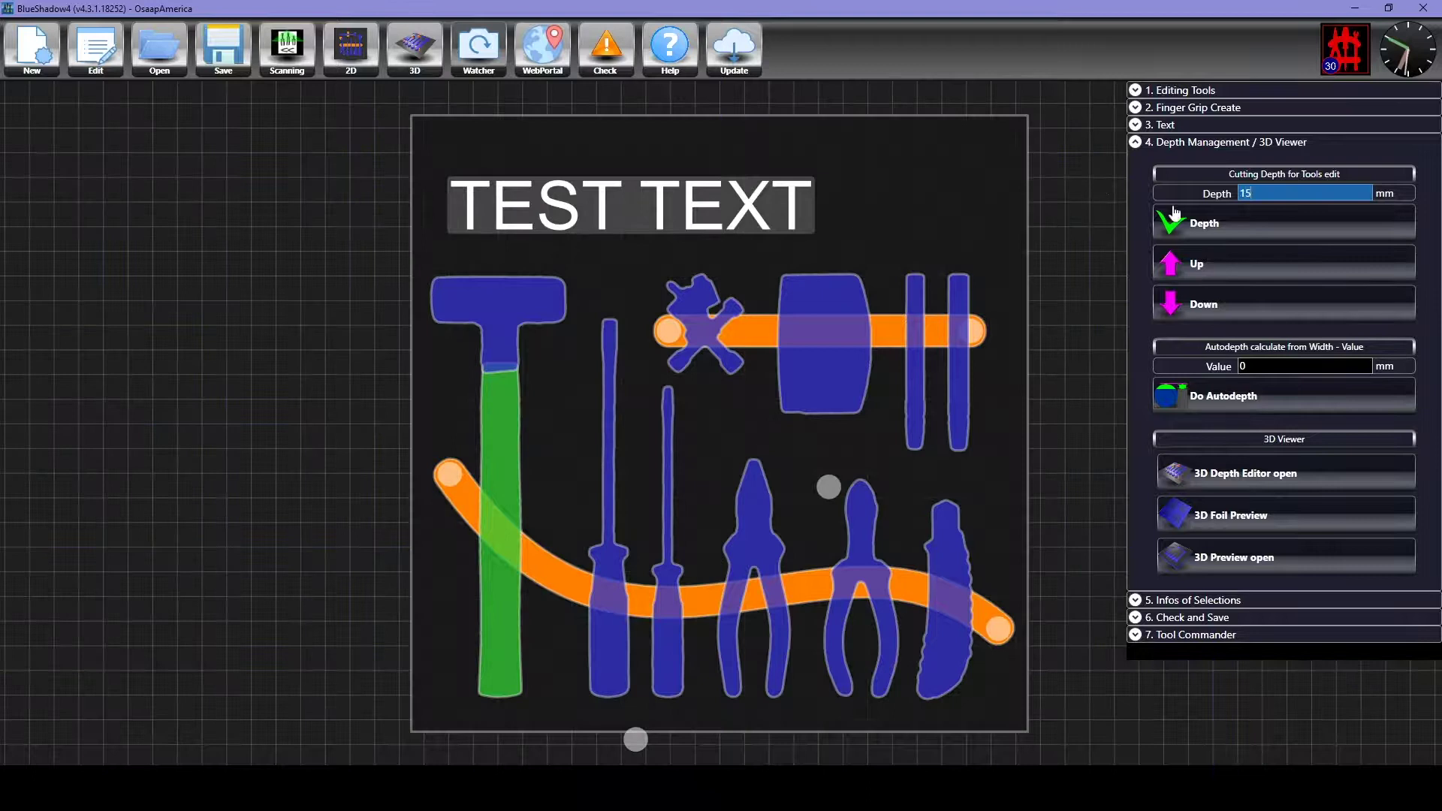
left_click(1191, 227)
Step: Open the 3D preview of the board and inspect the depths of the hammer head and handle pockets
left_click(414, 48)
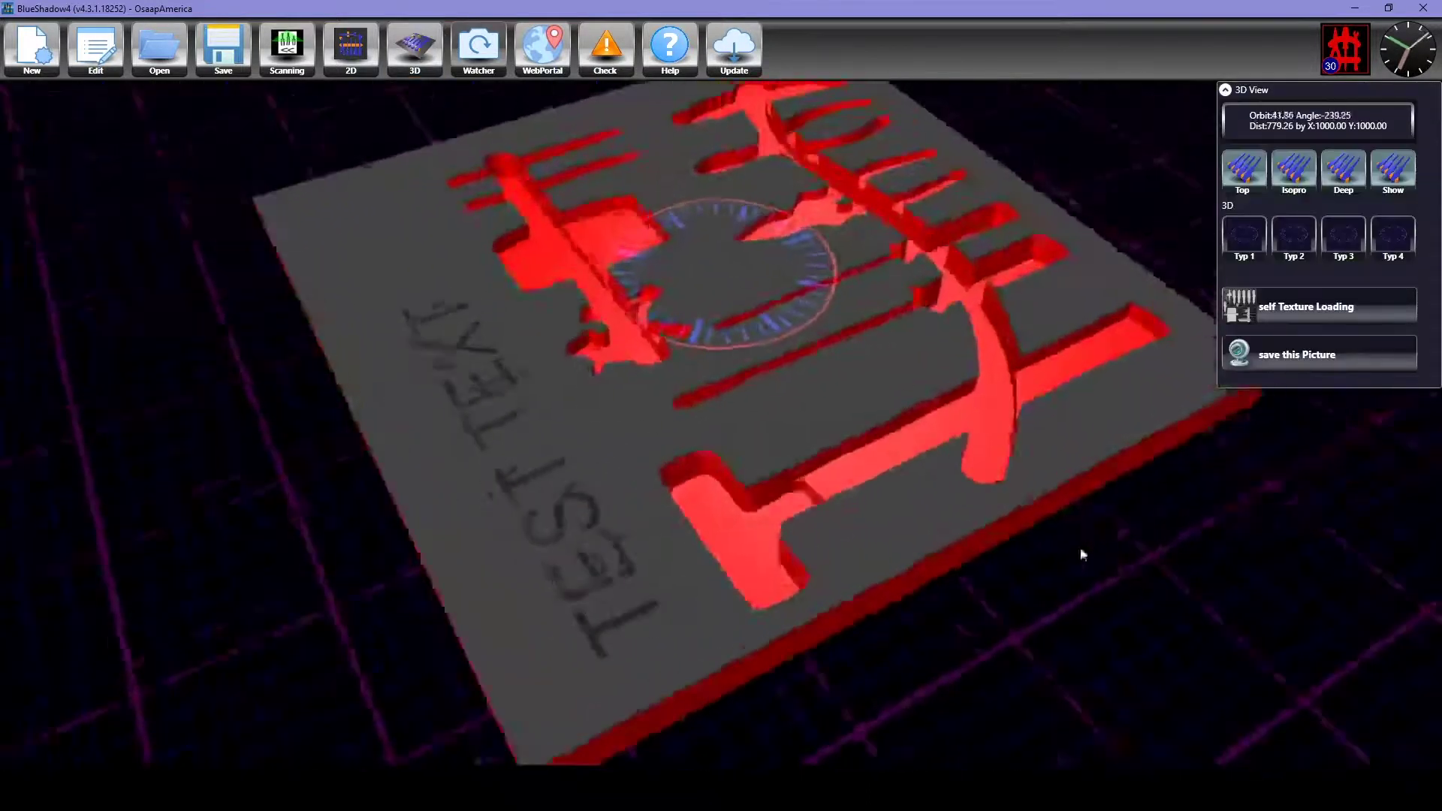
mouse_move(1081, 550)
left_mouse_down()
mouse_move(1080, 584)
mouse_move(1080, 558)
left_mouse_up()
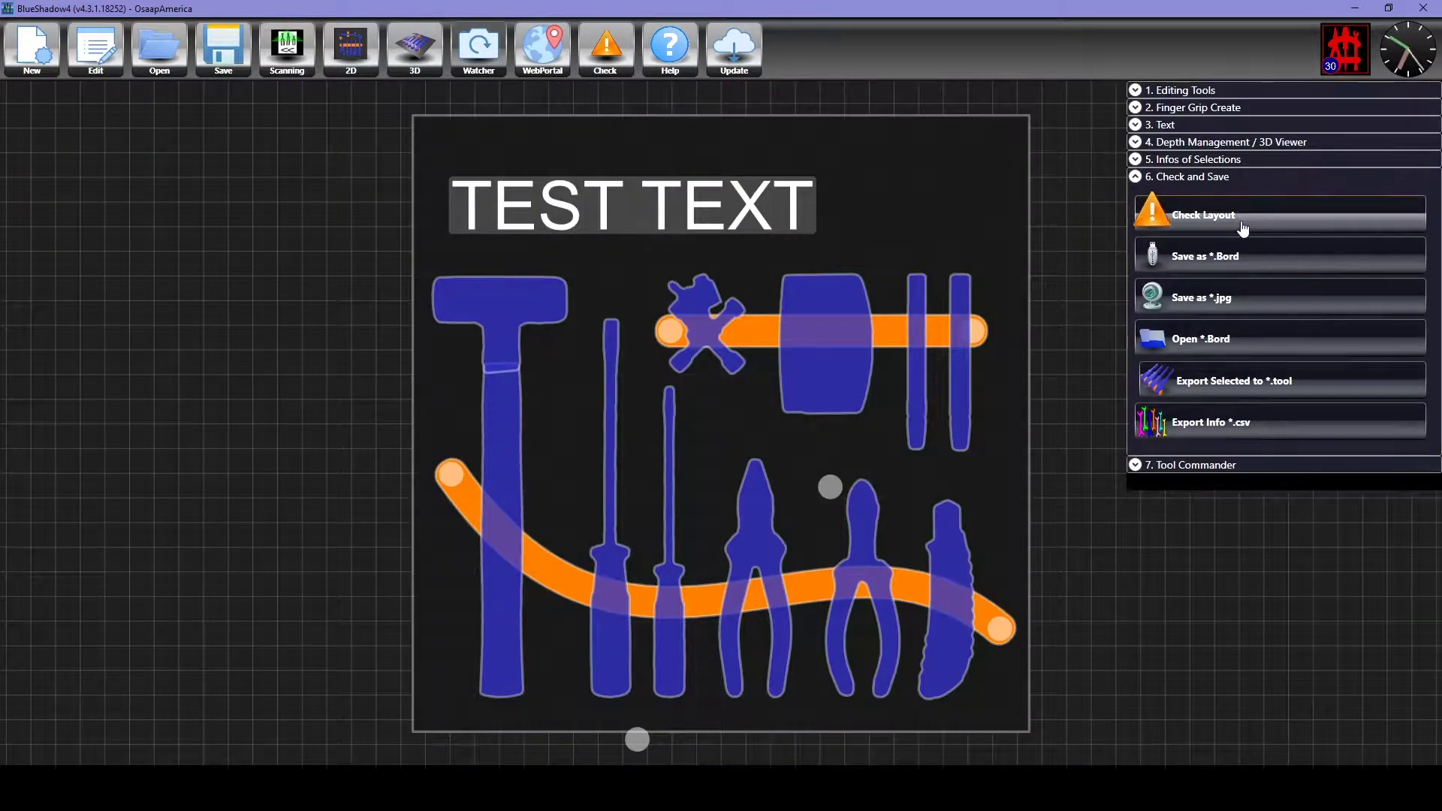
Step: Check the layout, move the right end of the long curved finger grip slightly inward from the board edge, and recheck
left_click(1244, 225)
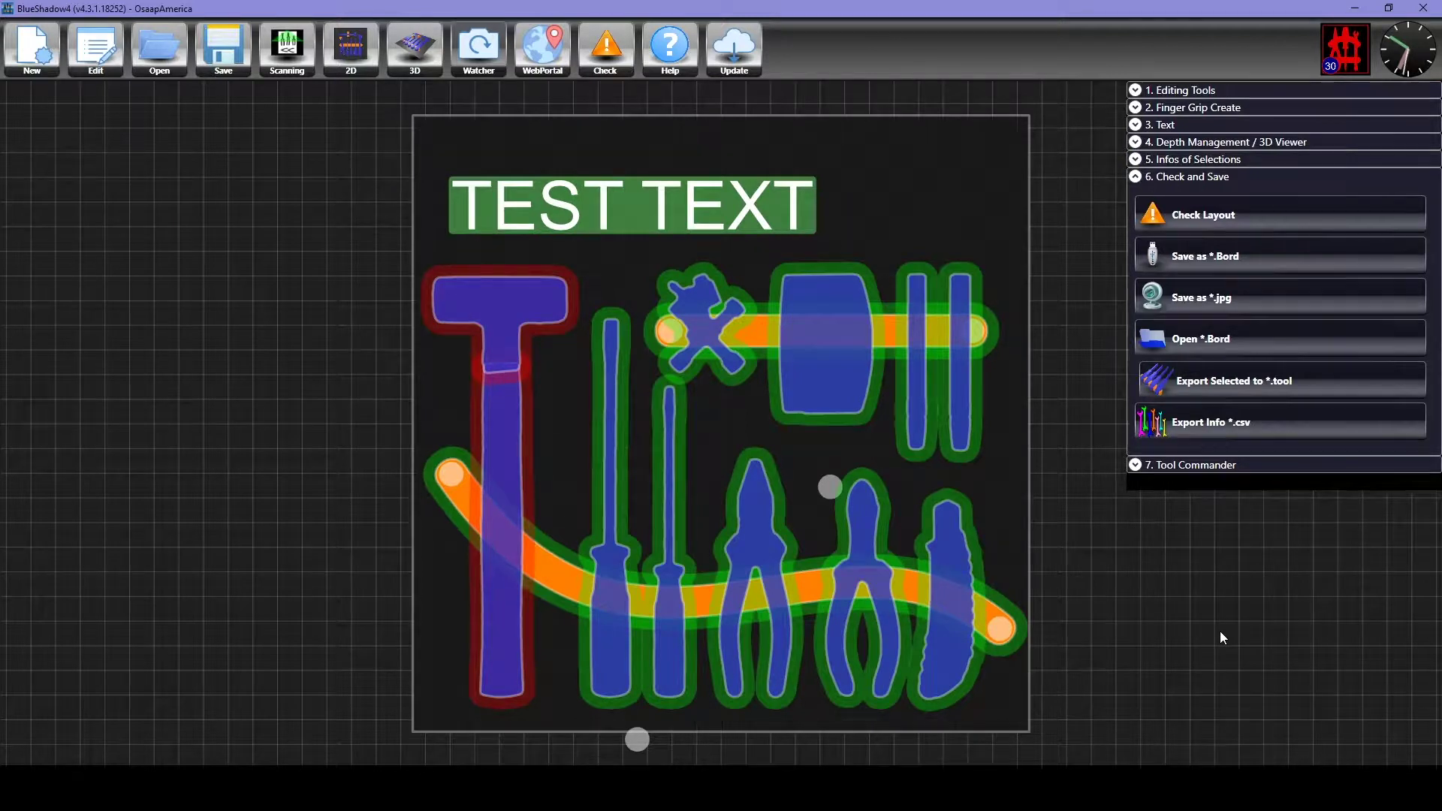
mouse_move(1000, 629)
left_mouse_down()
mouse_move(1026, 635)
mouse_move(1008, 632)
left_mouse_up()
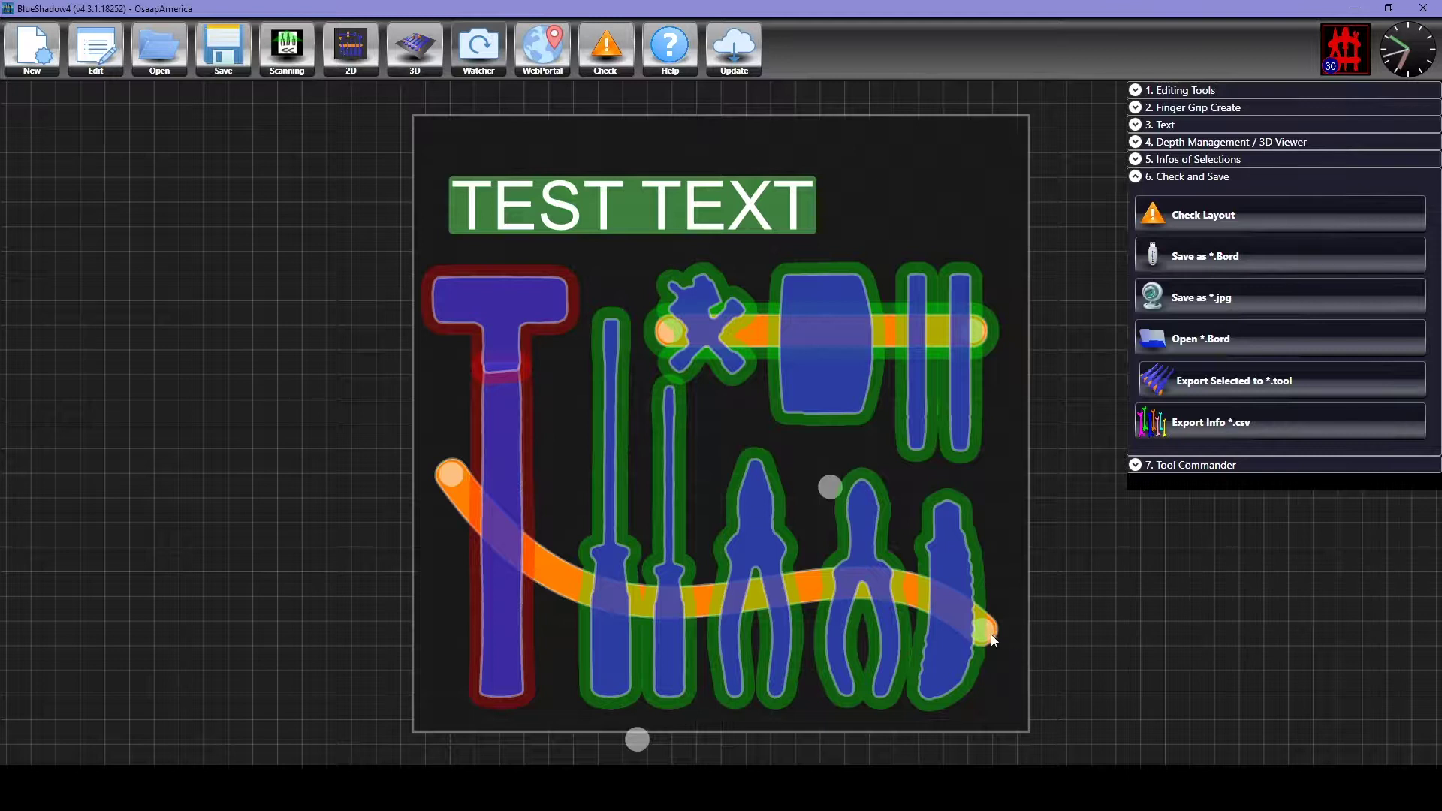
left_click(1211, 229)
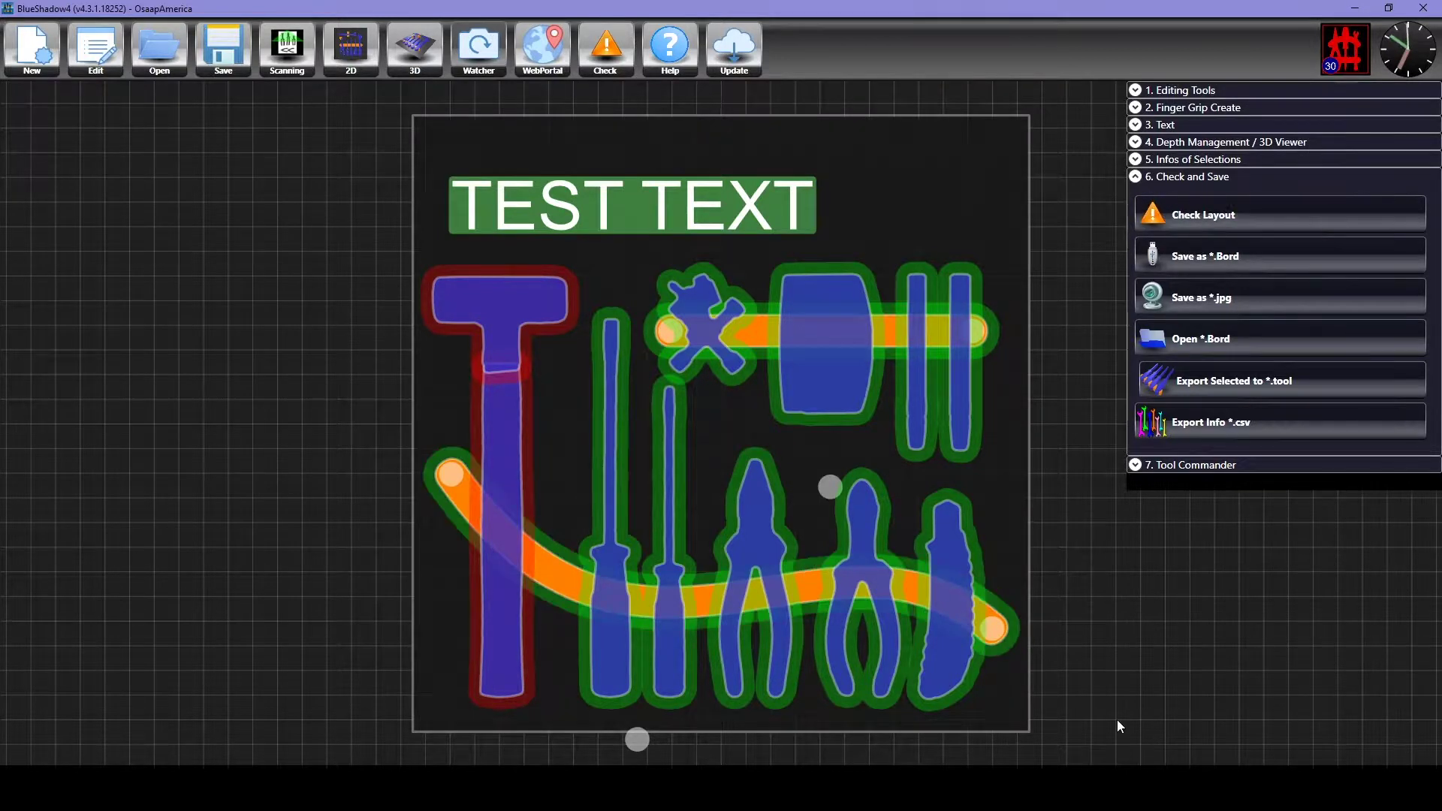
left_click(503, 321)
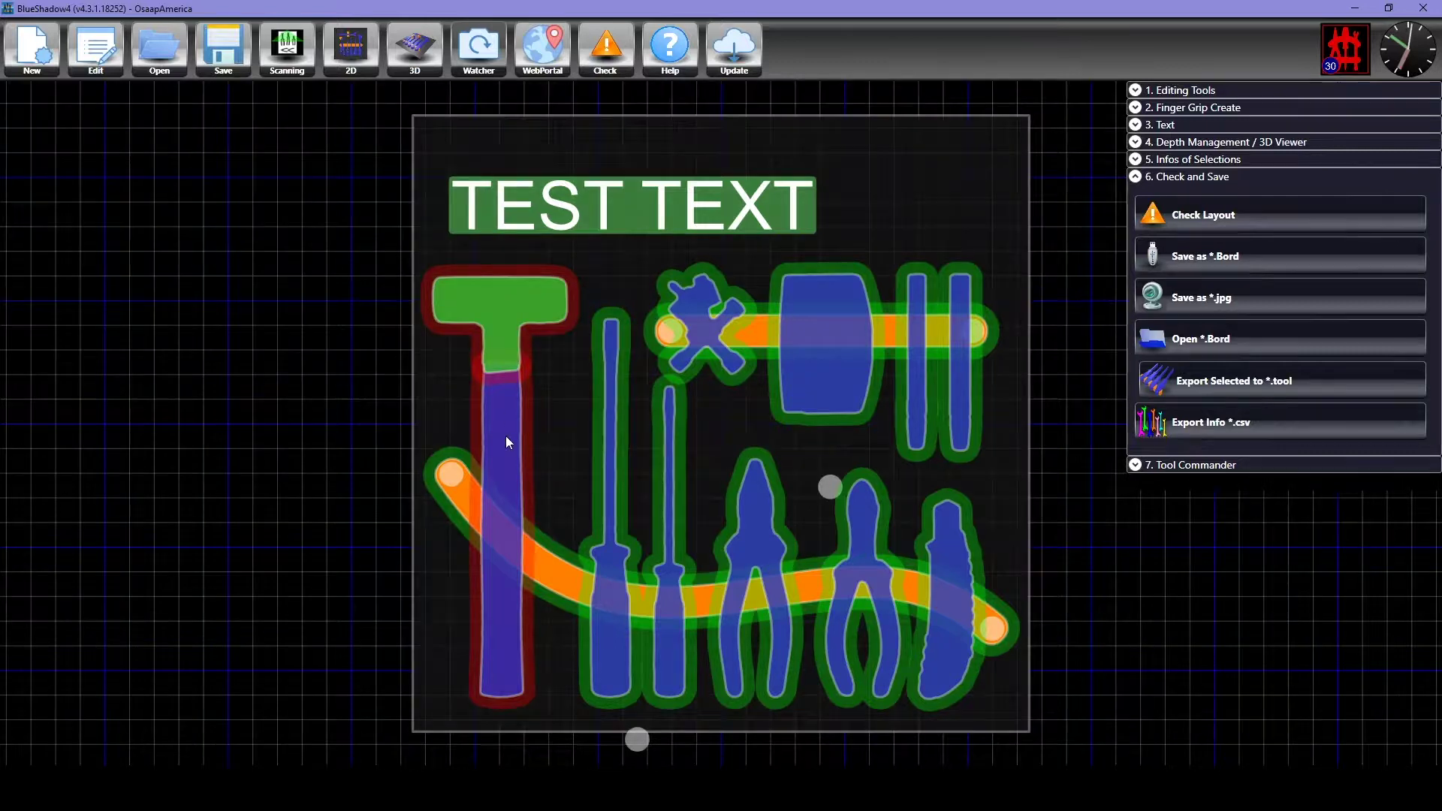
left_click(507, 436)
left_click(487, 316)
left_click(500, 469)
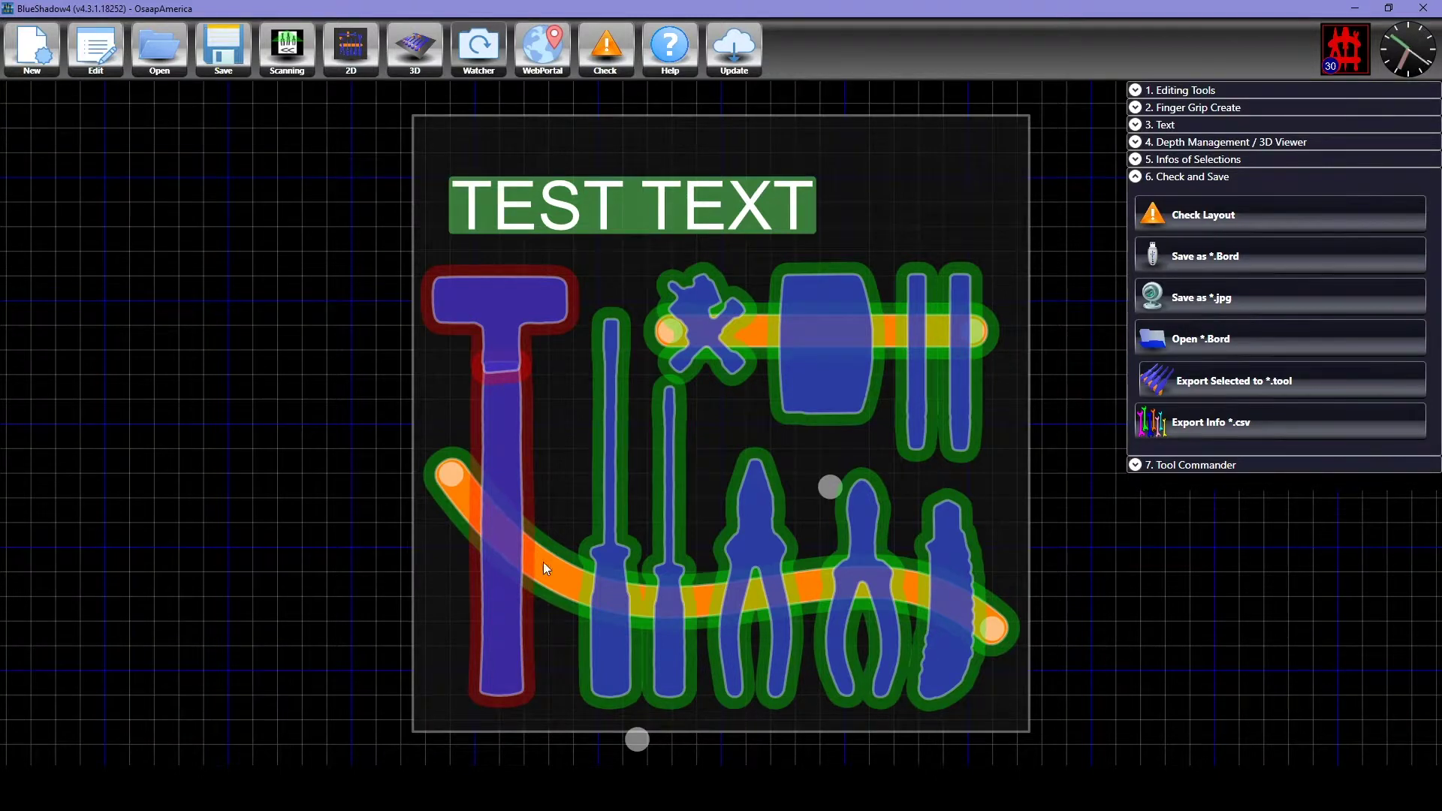
Step: Save the layout as a bord file named Design Test Tutorial in the DXF folder
left_click(224, 49)
type("Design Test Tutorial")
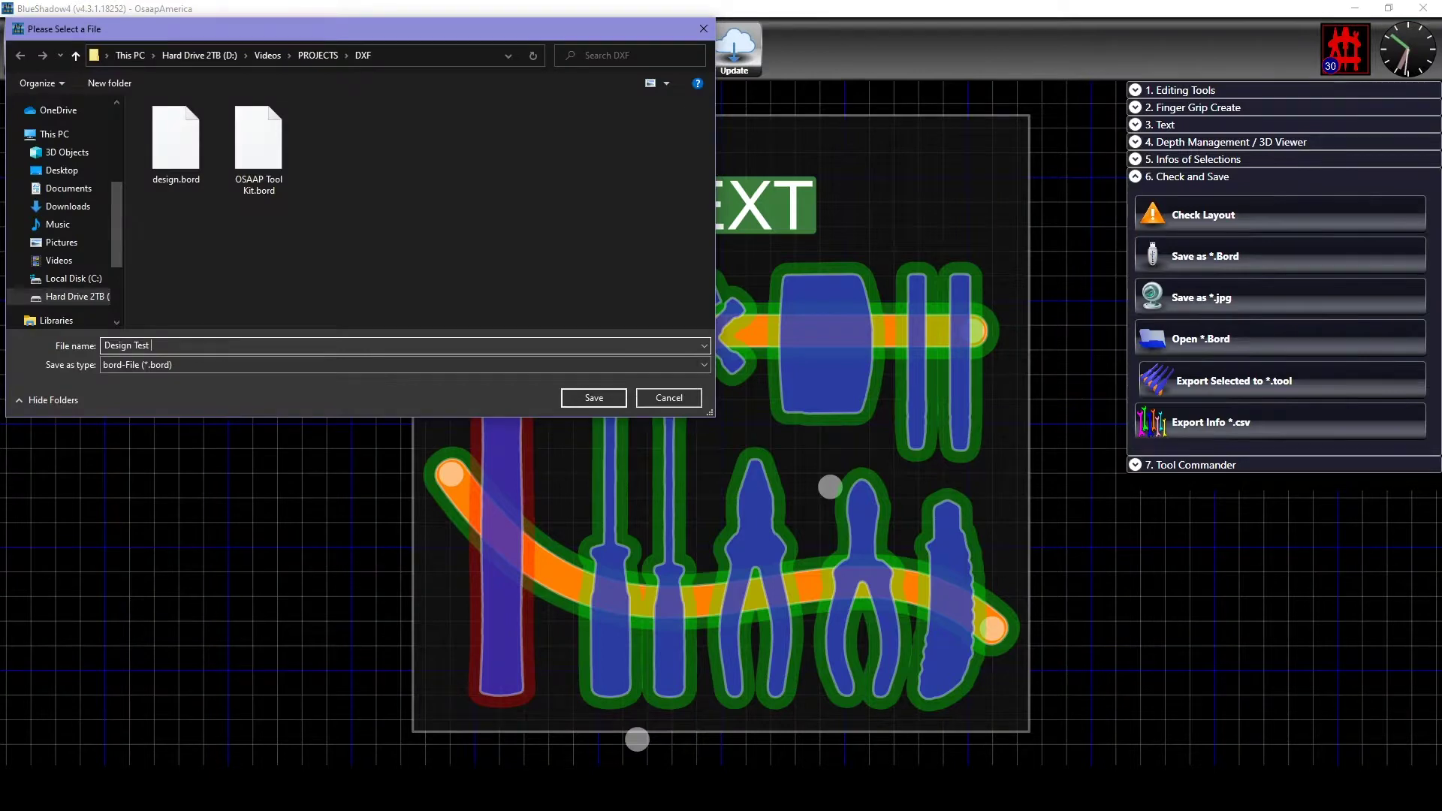